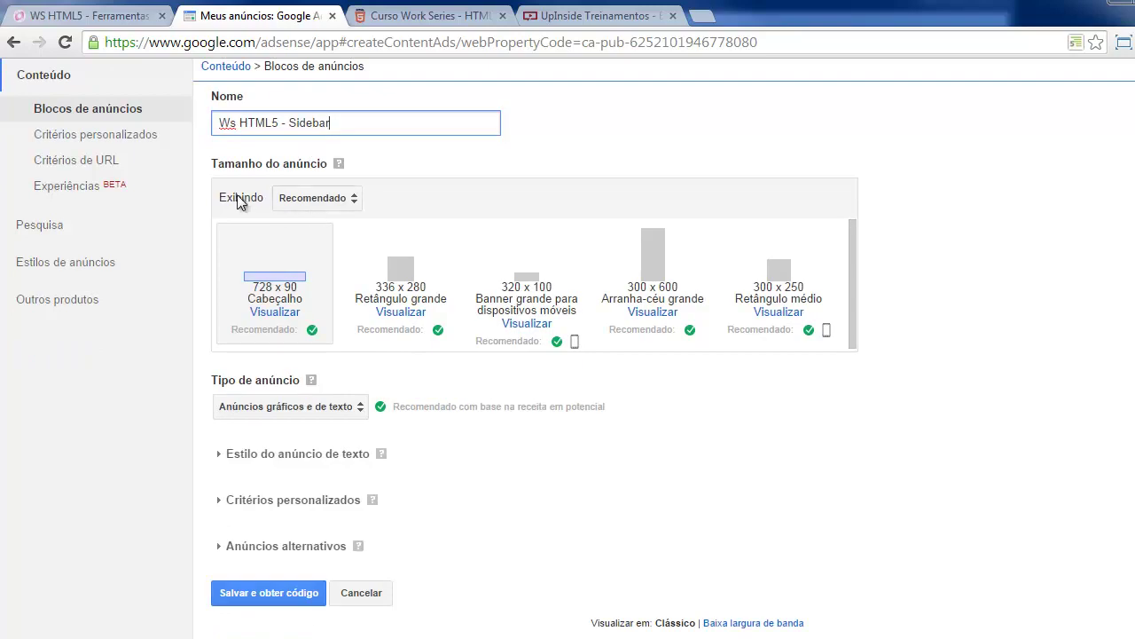
Look through the ad size categories, showing Responsivo and Anúncios de link, and return to Recomendado.
click(324, 198)
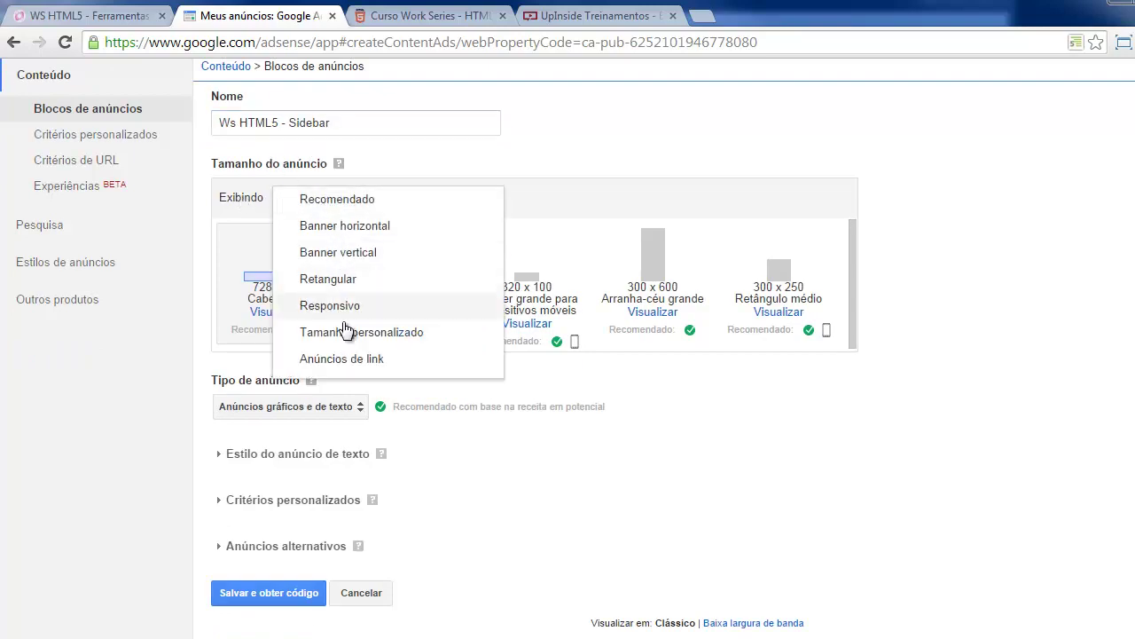
click(452, 147)
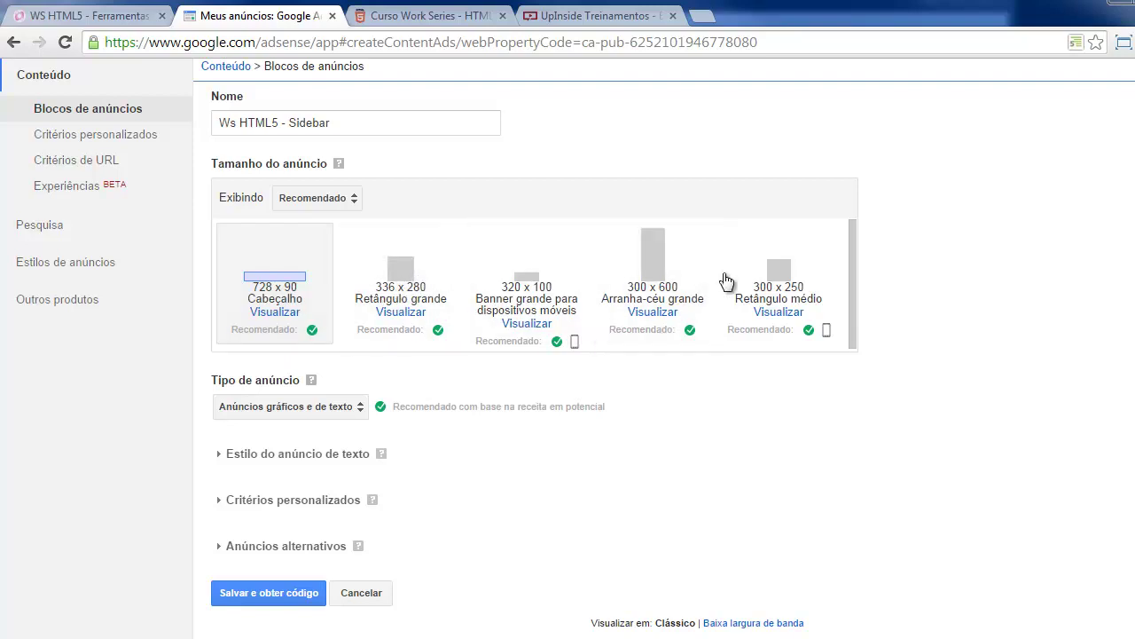
click(354, 198)
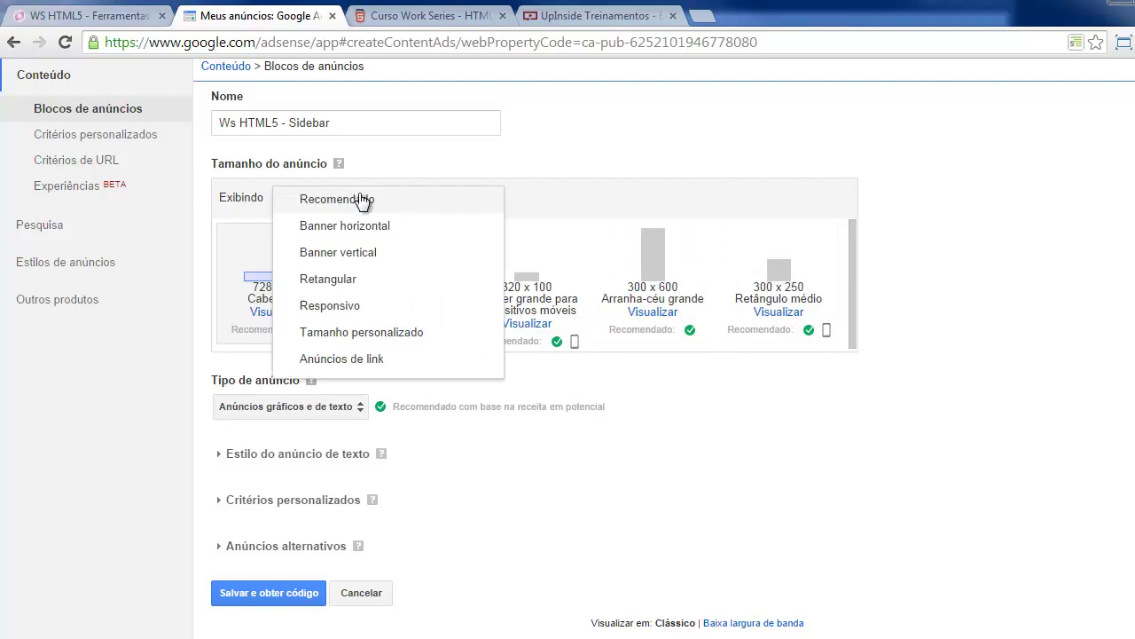
click(355, 306)
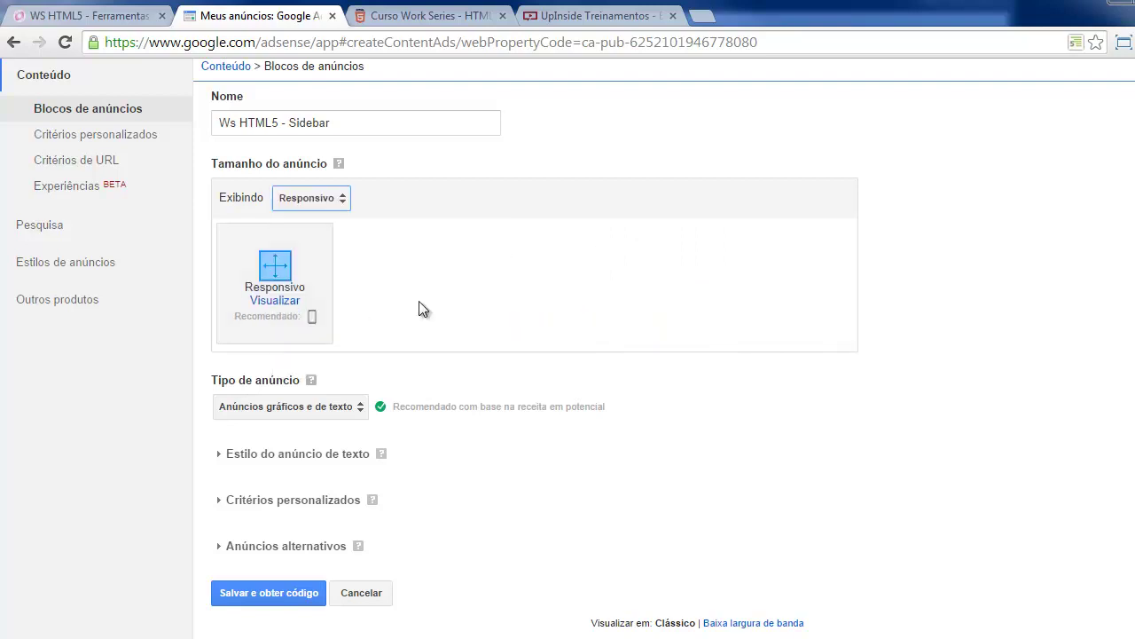
click(306, 198)
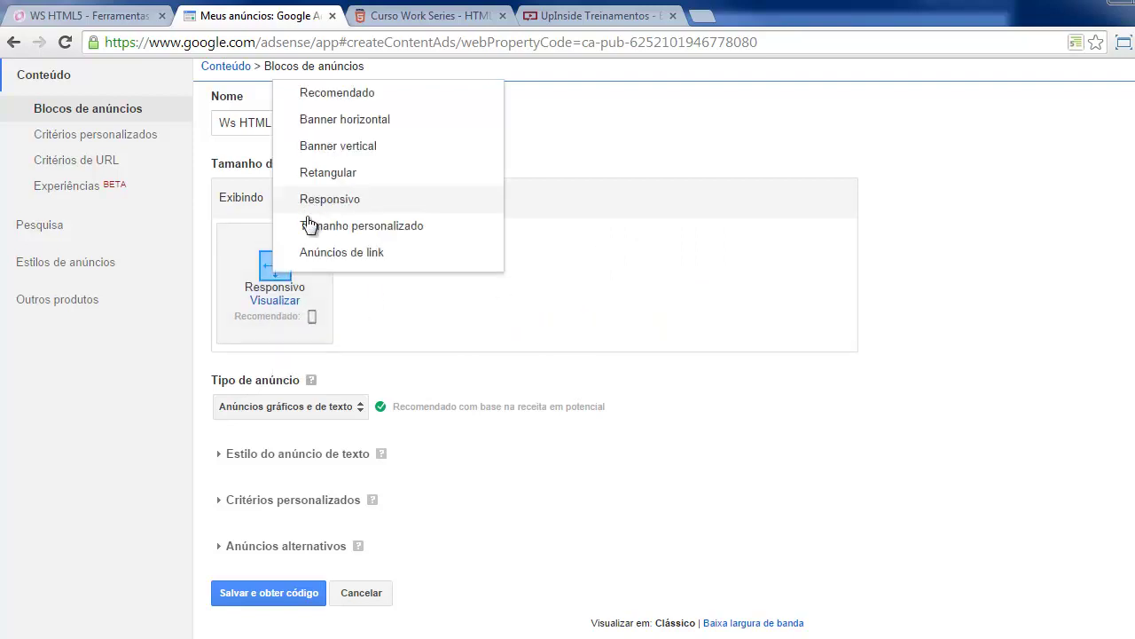
click(318, 254)
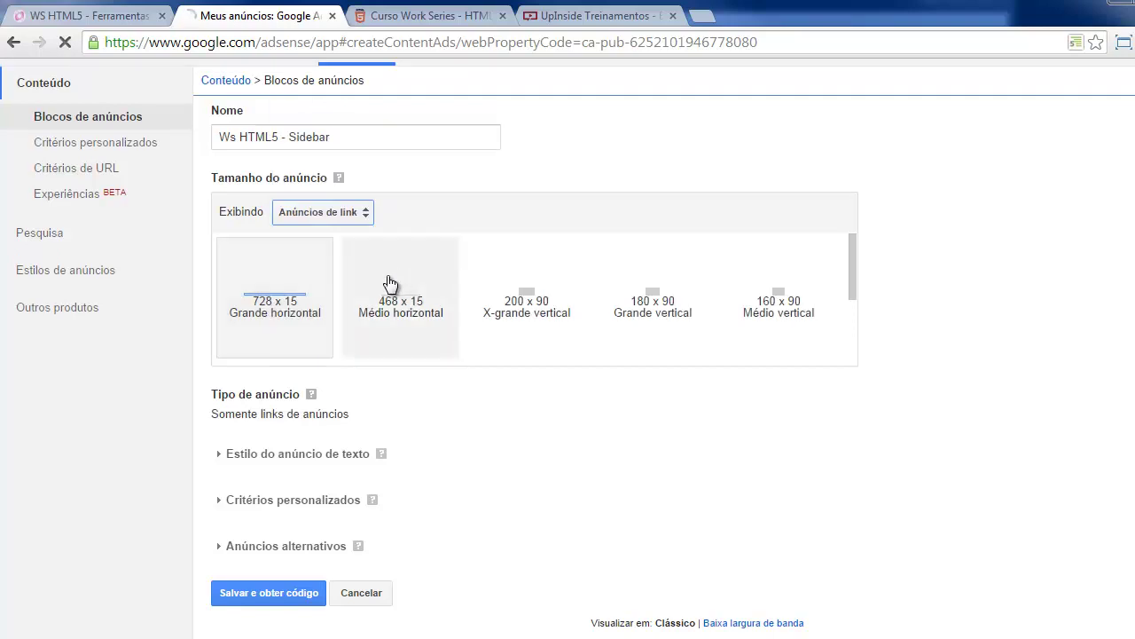
click(343, 220)
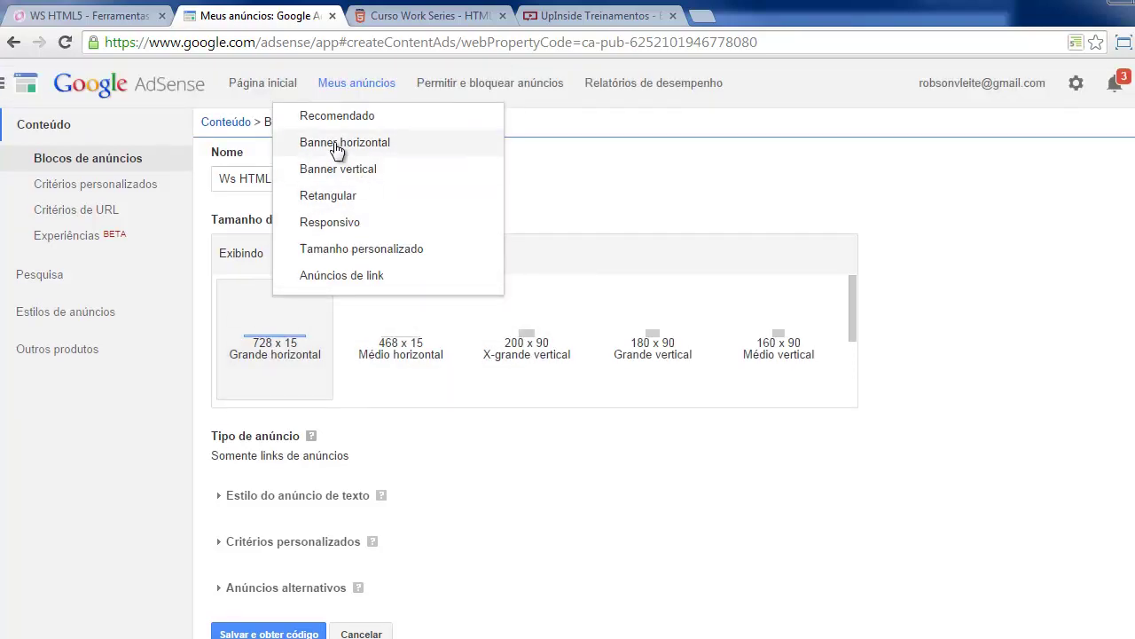
click(333, 119)
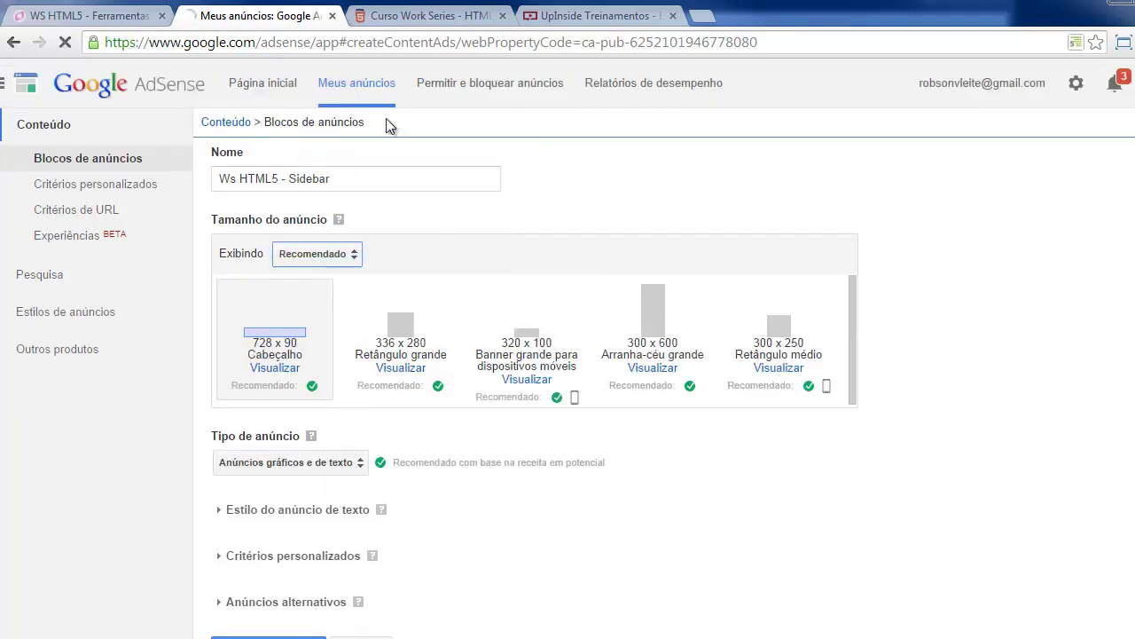
Try the 300 x 250 Retângulo médio size, compare it with the Responsivo category, and return to Recomendado.
click(781, 353)
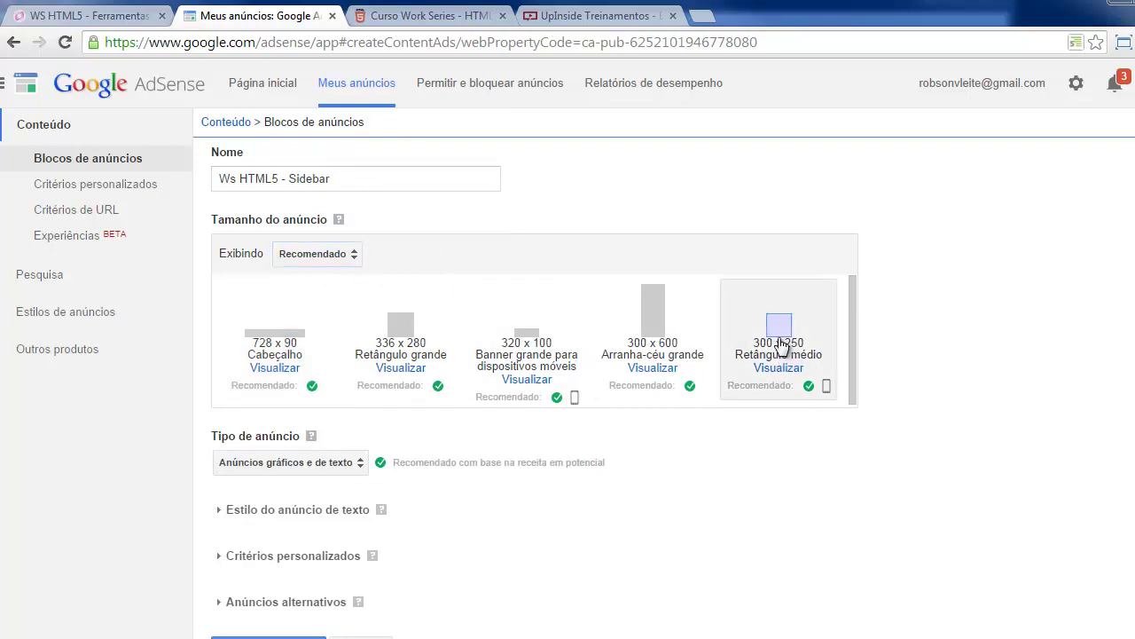
mouse_move(810, 391)
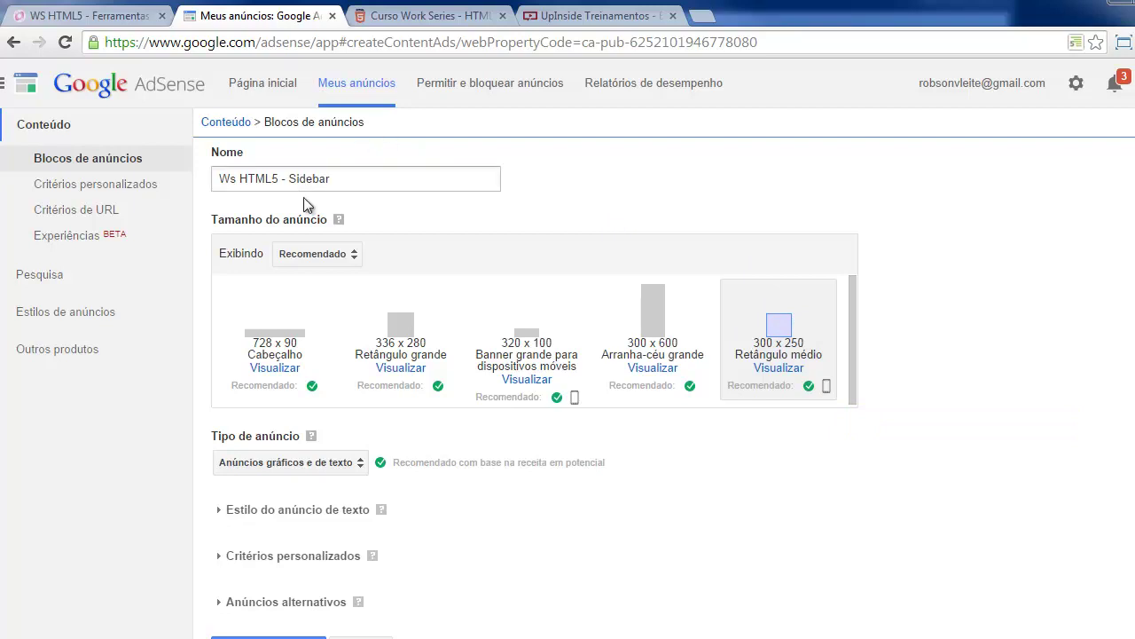
click(320, 253)
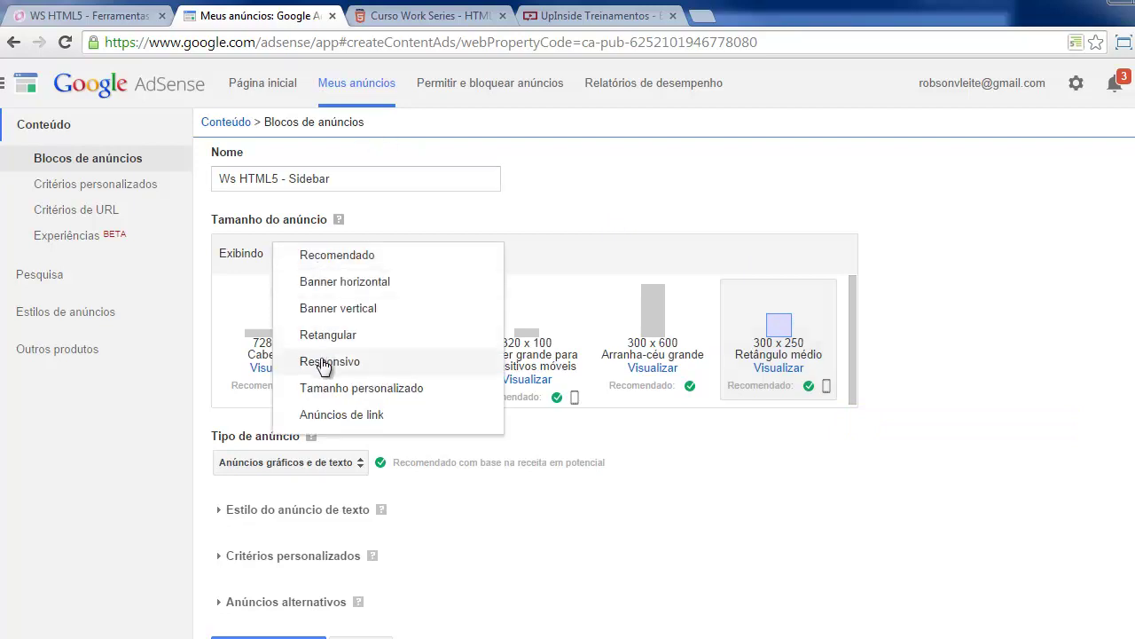
click(324, 361)
click(317, 256)
click(332, 148)
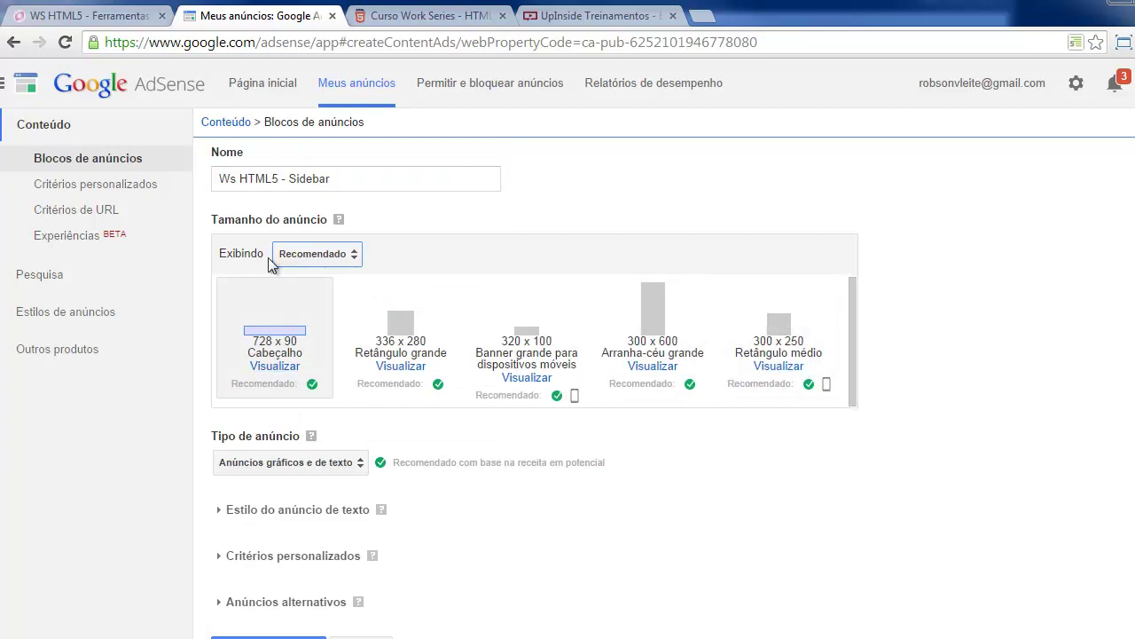
Choose the 300 x 250 Retângulo médio ad size and set the ad type to Anúncios gráficos e de texto.
scroll(745, 342, down, 1)
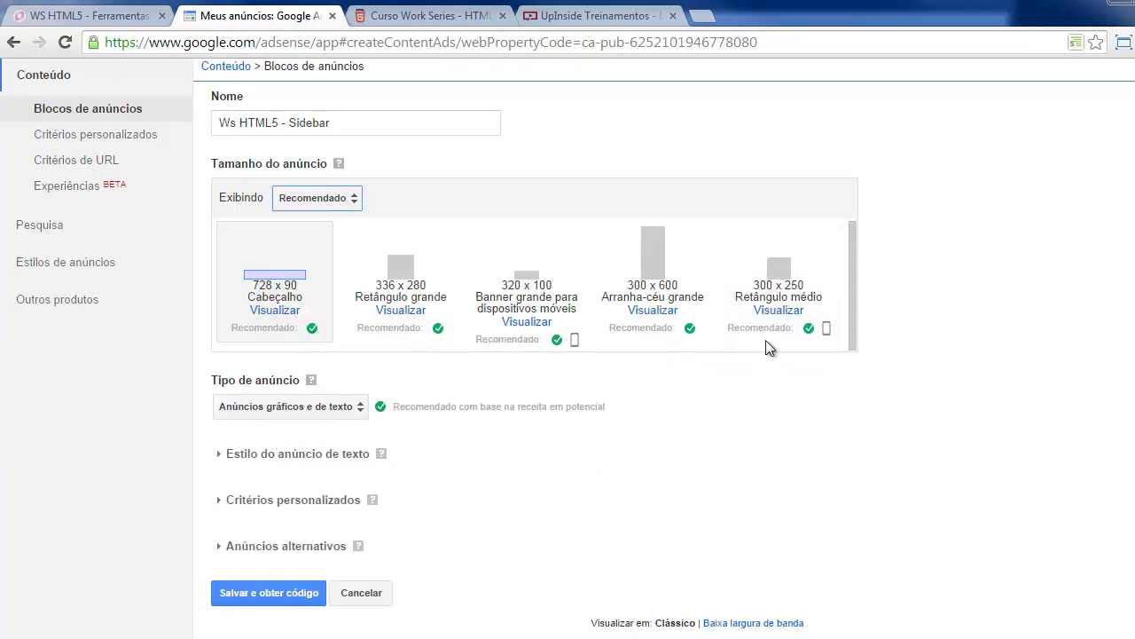
click(781, 277)
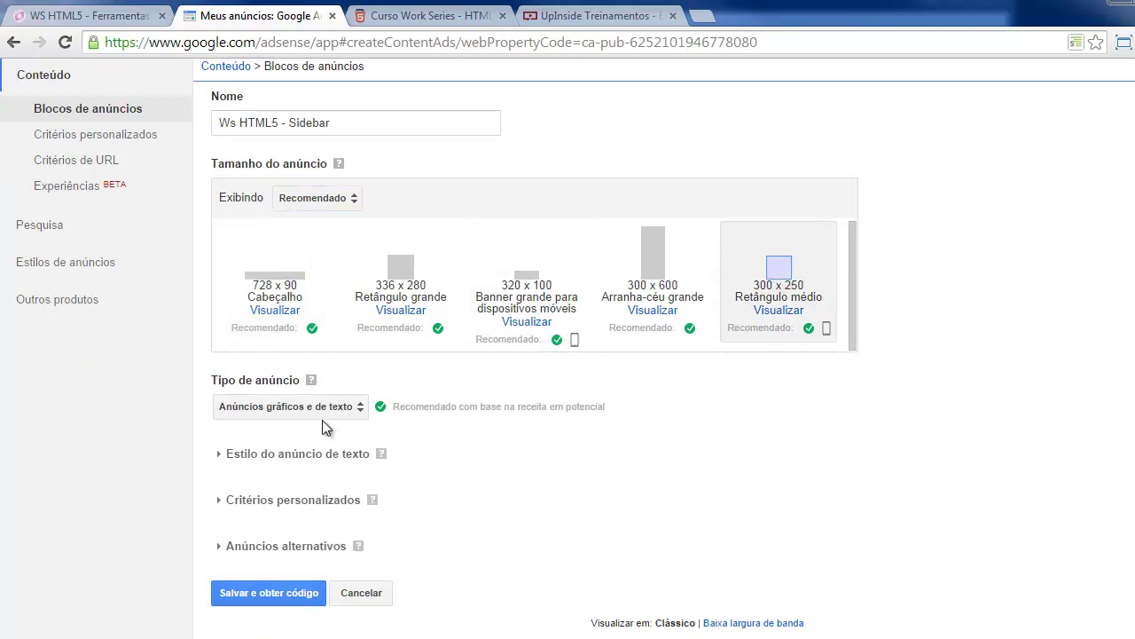
click(233, 409)
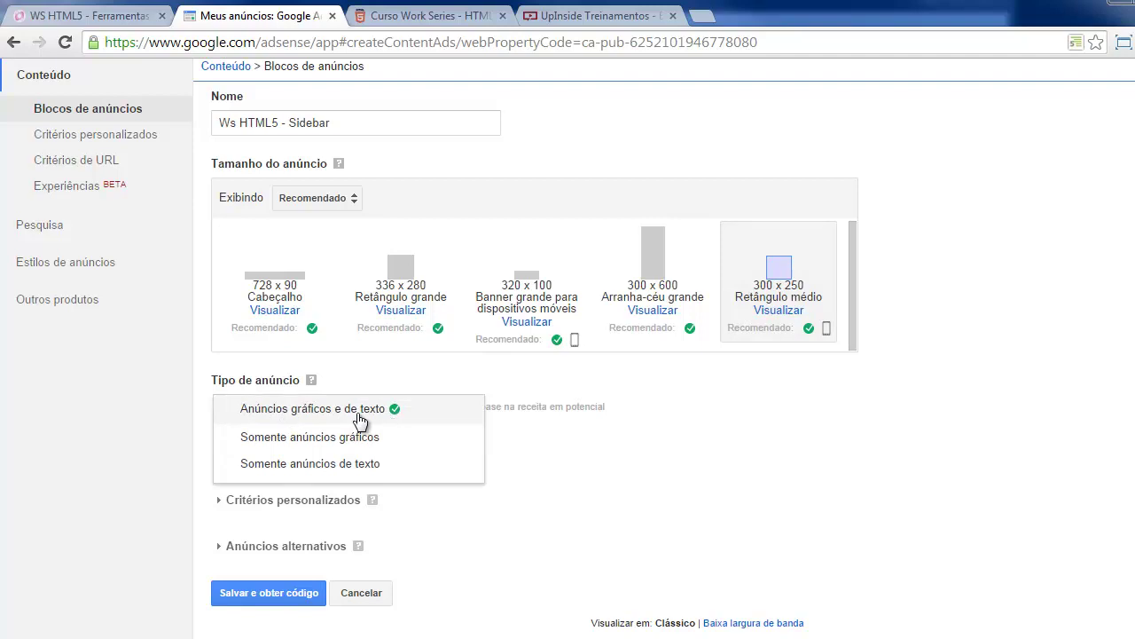
click(300, 418)
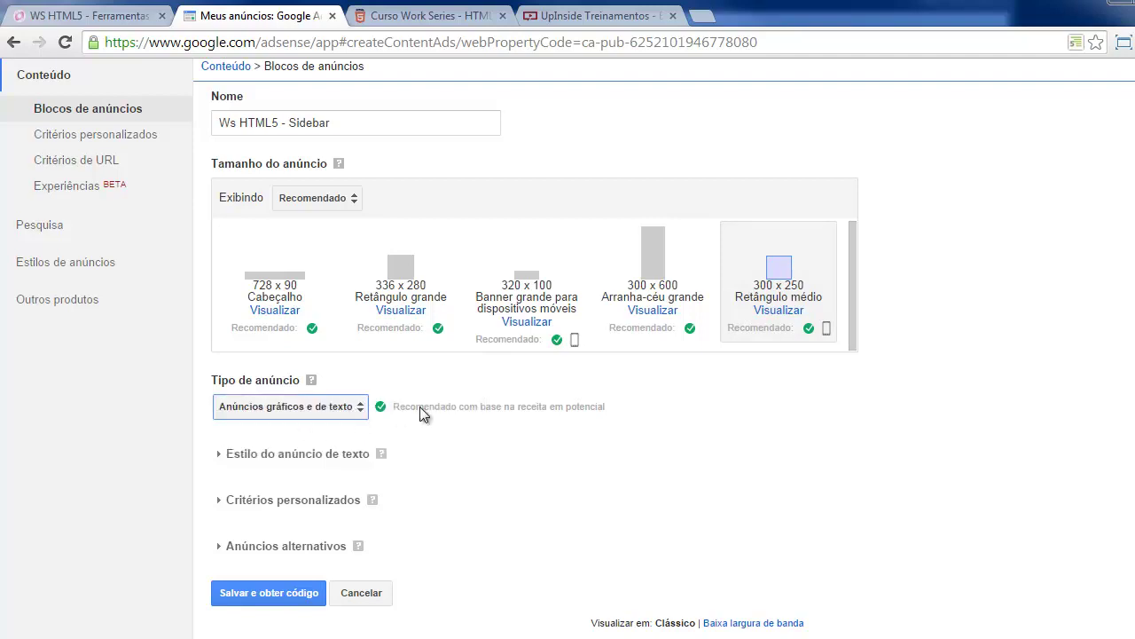
Expand the text ad style options, apply the Padrão style and check its ad preview.
click(296, 453)
scroll(478, 445, down, 1)
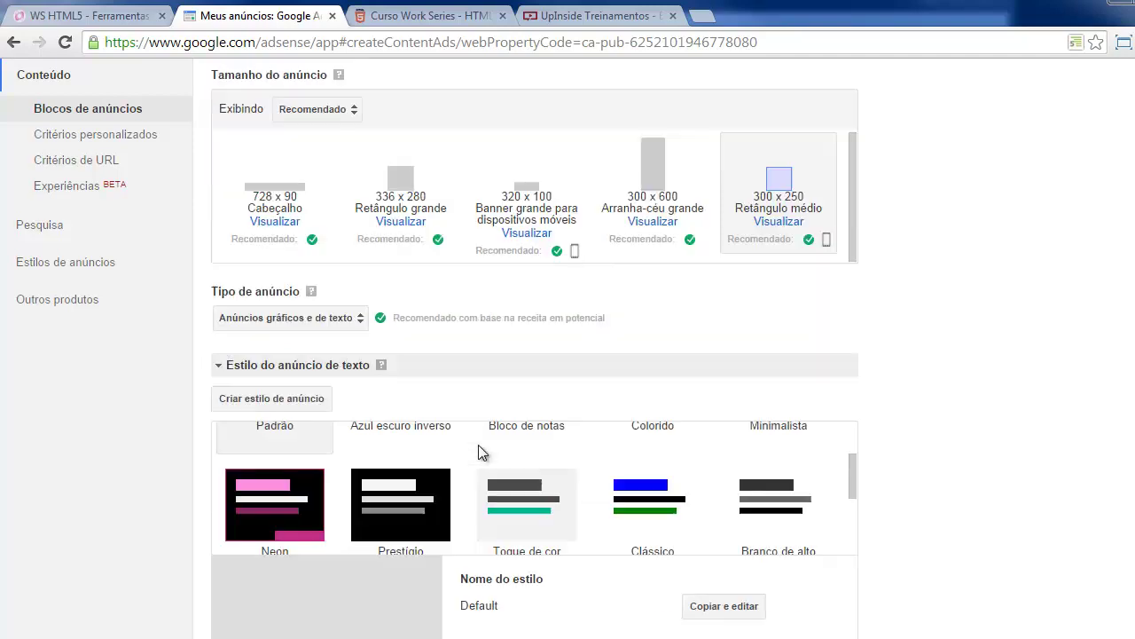
scroll(1078, 504, down, 5)
scroll(758, 386, up, 2)
scroll(857, 310, down, 2)
scroll(850, 282, up, 3)
scroll(850, 282, up, 1)
click(304, 321)
scroll(318, 271, down, 4)
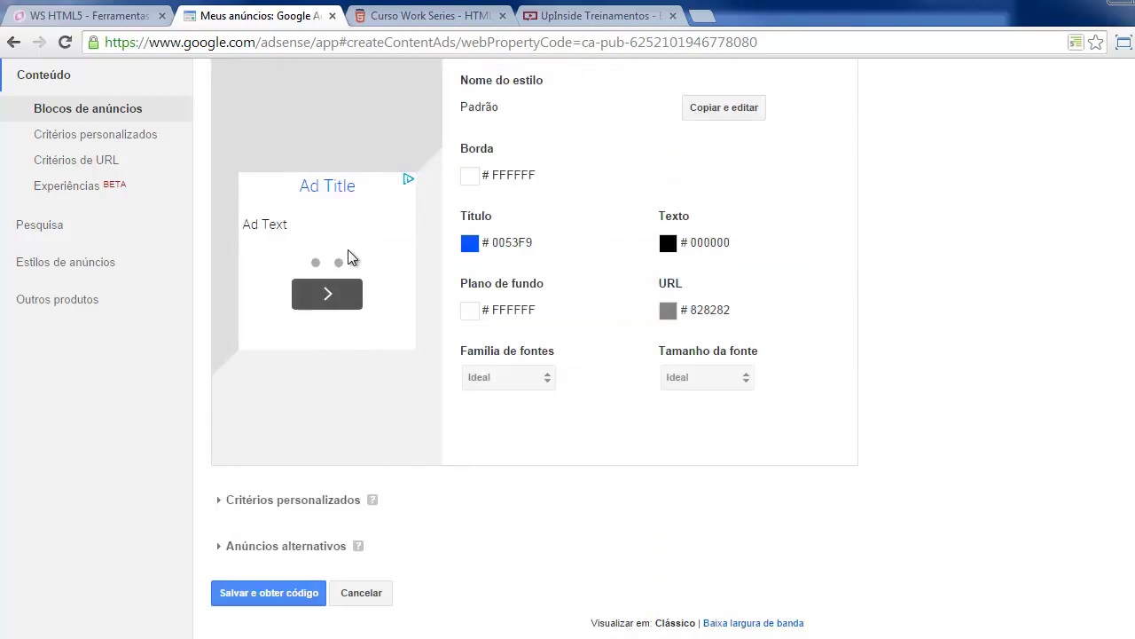
click(338, 263)
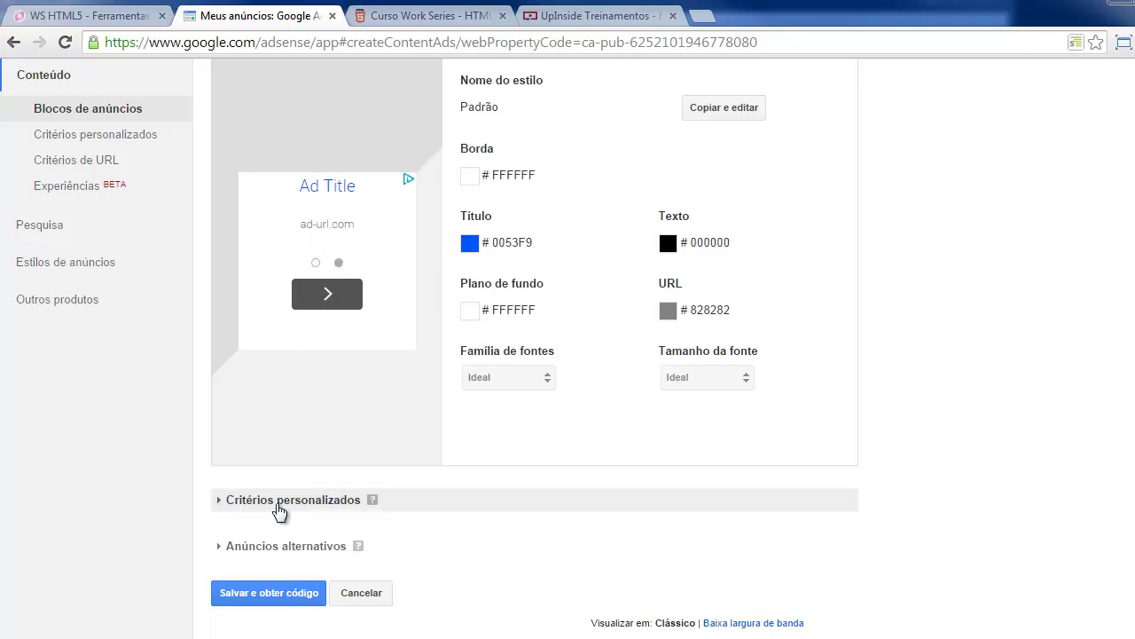
Expand the custom criteria section and start a new custom criterion named "Curso Work Séries".
click(241, 504)
scroll(441, 489, down, 2)
scroll(442, 484, down, 1)
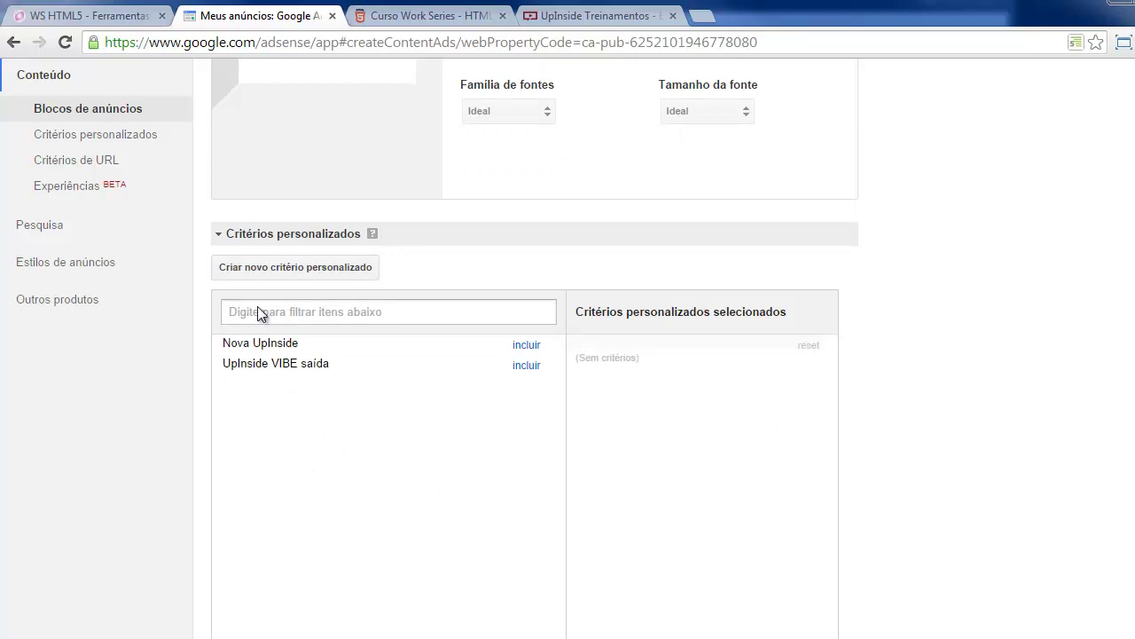
click(292, 310)
scroll(405, 335, down, 2)
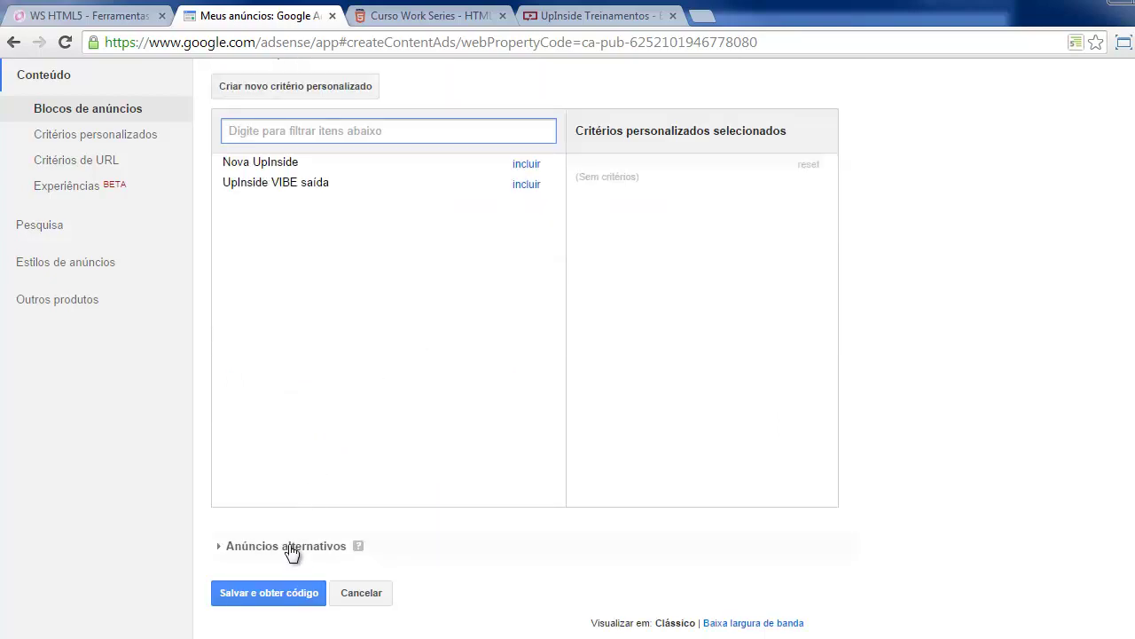
scroll(403, 355, up, 1)
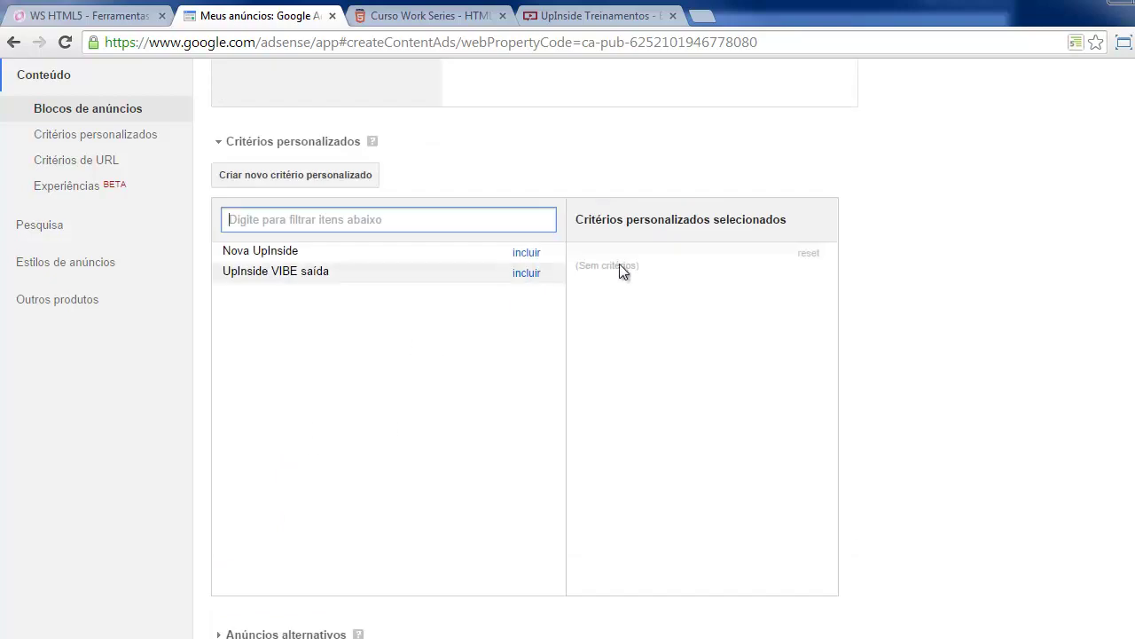
scroll(368, 337, down, 1)
scroll(369, 330, up, 1)
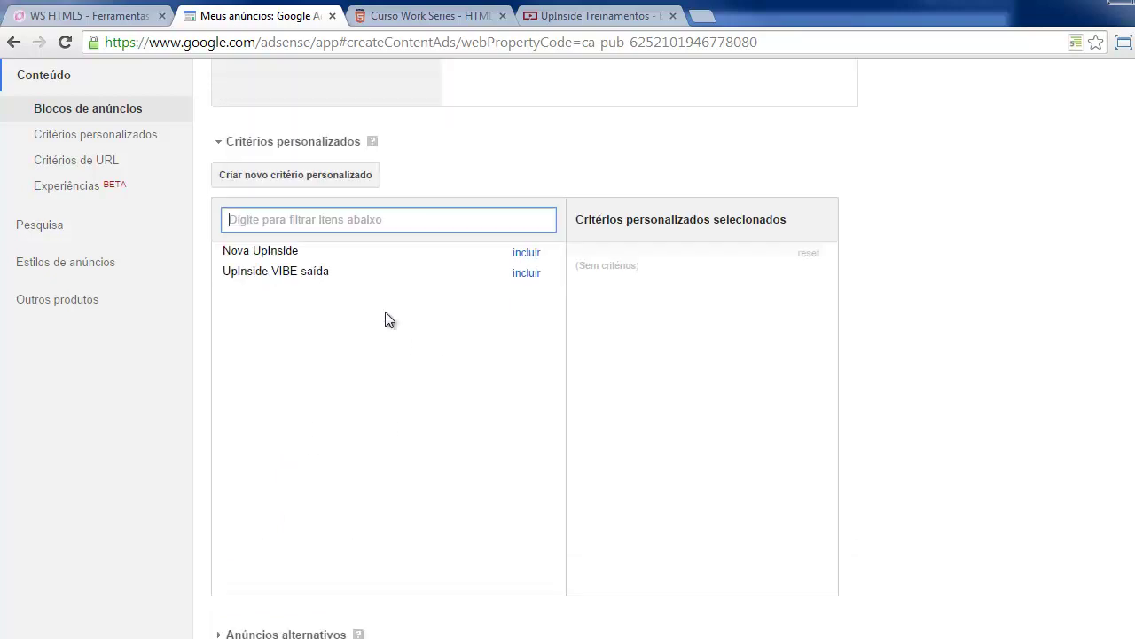
click(251, 182)
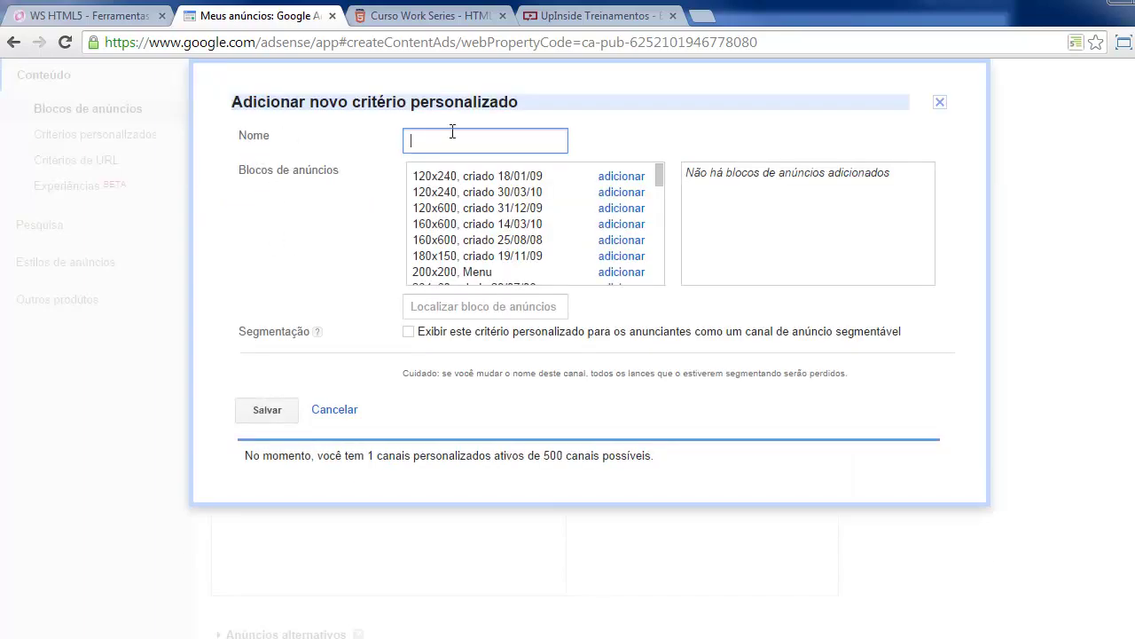
text(Curso Work Séries)
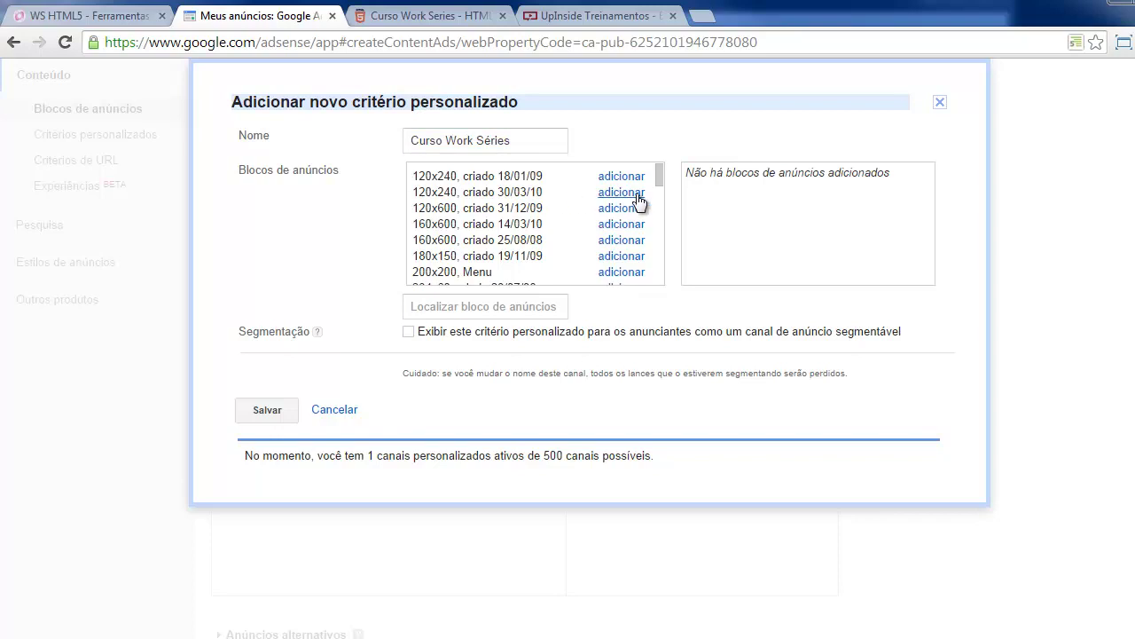
Browse the available ad blocks and enable showing this criterion to advertisers as a segmentable ad channel.
click(660, 174)
scroll(659, 182, down, 1)
scroll(655, 170, up, 1)
scroll(654, 195, down, 10)
scroll(651, 228, up, 1)
scroll(651, 228, up, 10)
click(408, 332)
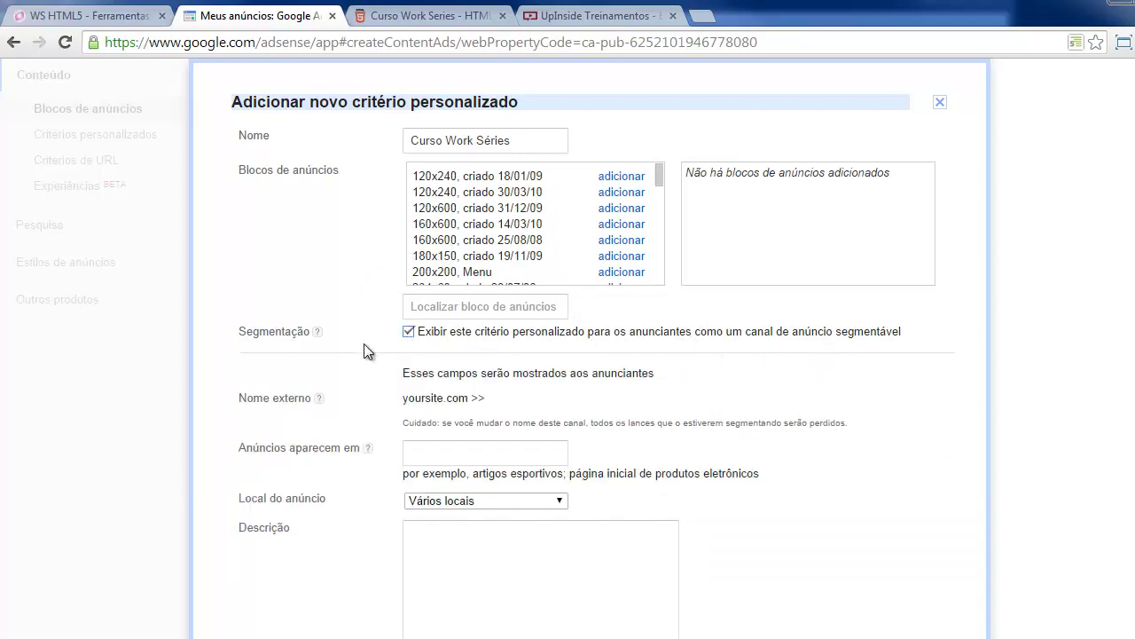
scroll(408, 378, down, 1)
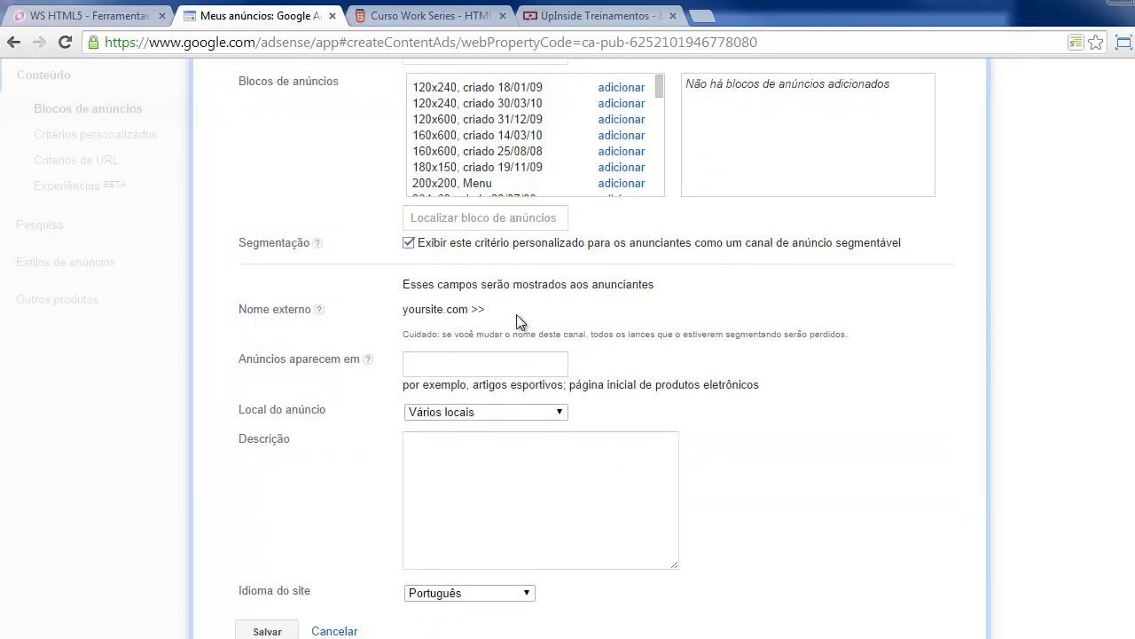
Search the criterion's ad blocks for "Cur" and "WS", and clear the search.
click(449, 365)
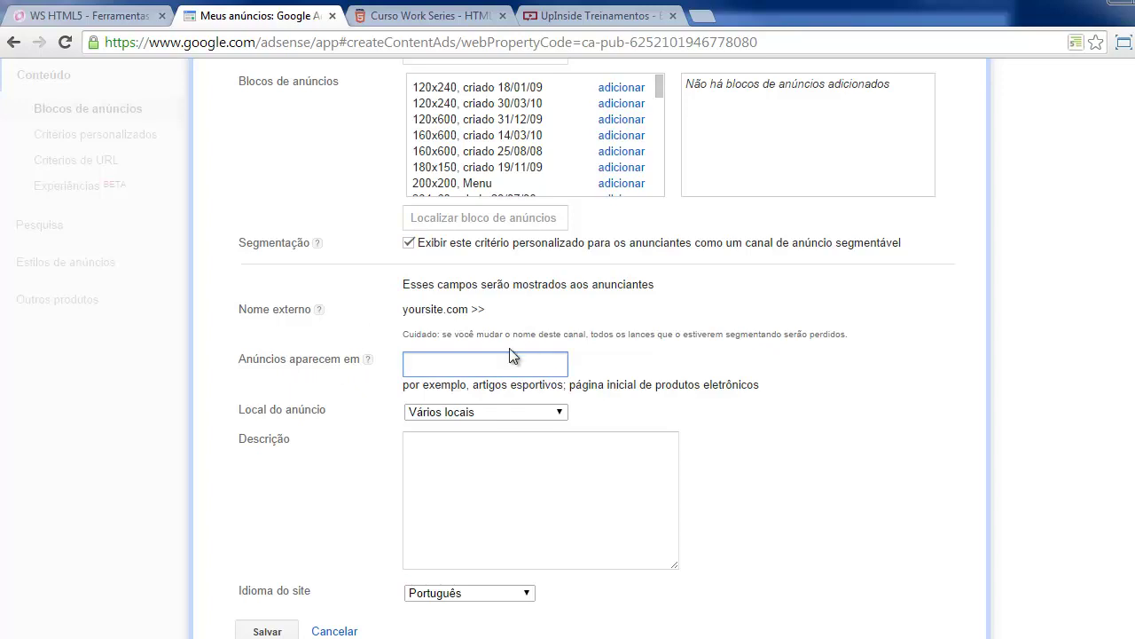
scroll(406, 281, up, 1)
click(412, 308)
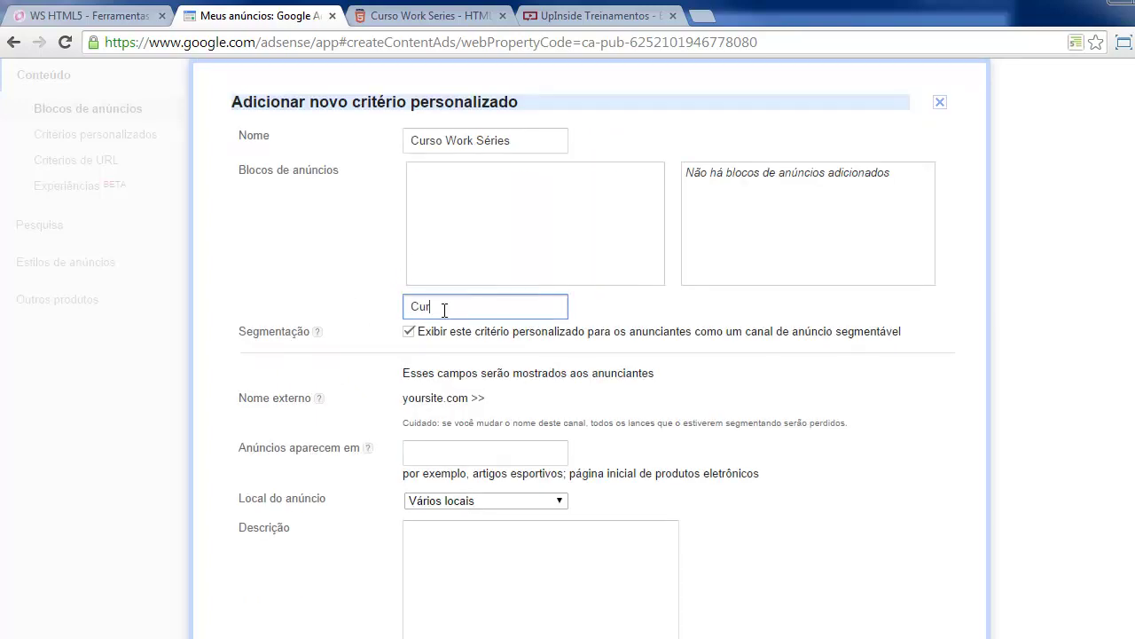
text(WS)
scroll(506, 242, down, 1)
scroll(408, 330, down, 1)
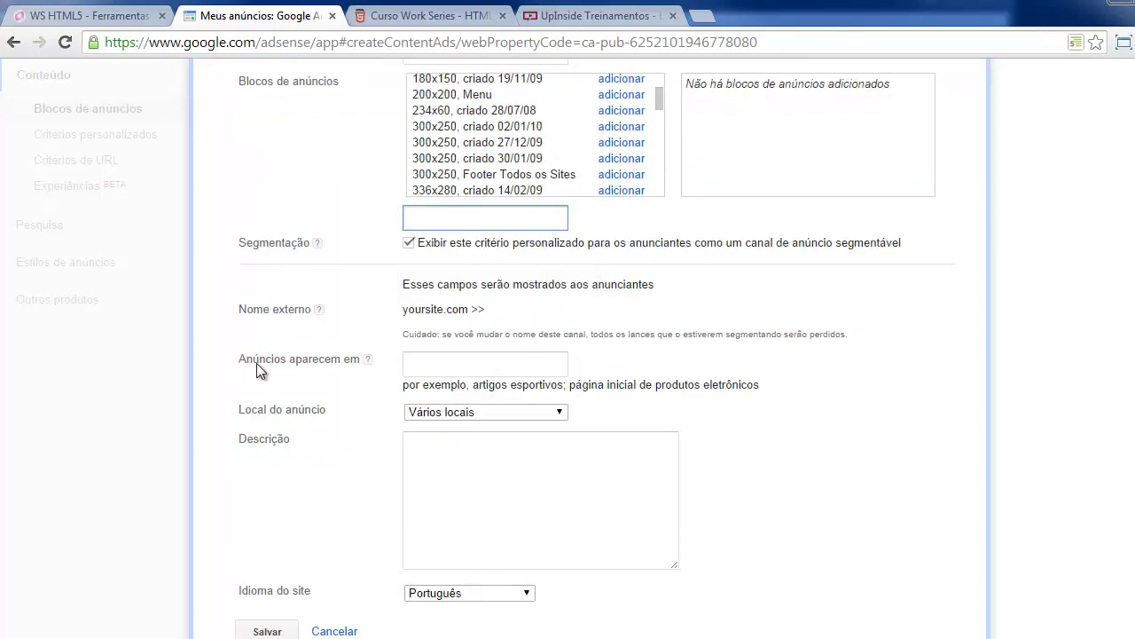
Set where the ads appear to "Todo o site" and the ad location to Canto superior direito.
click(450, 362)
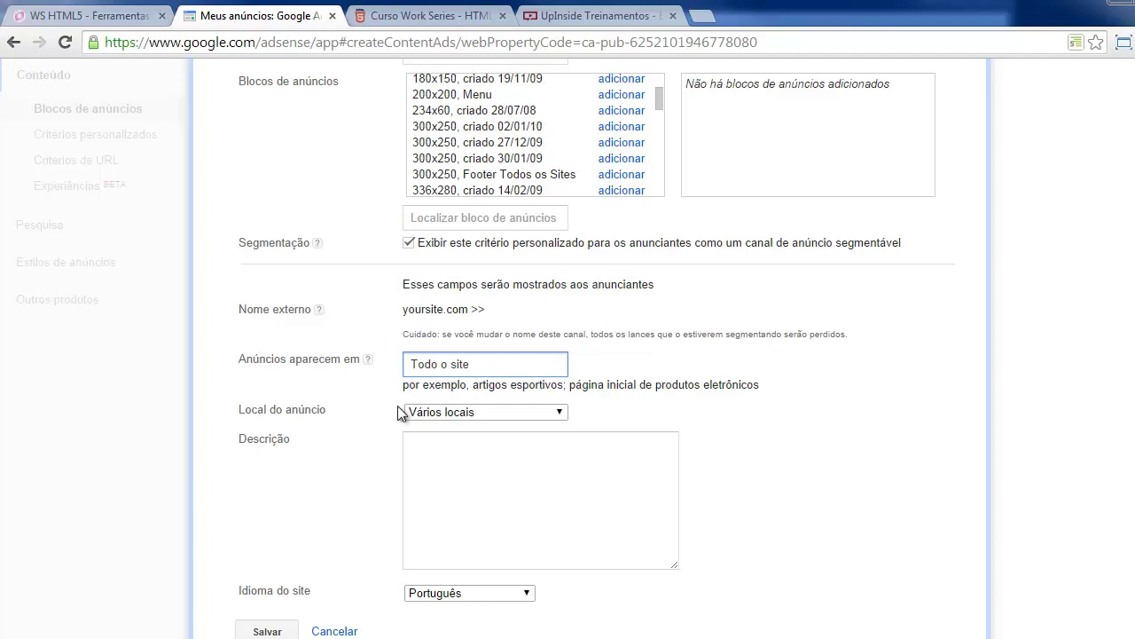
scroll(395, 404, down, 1)
click(445, 344)
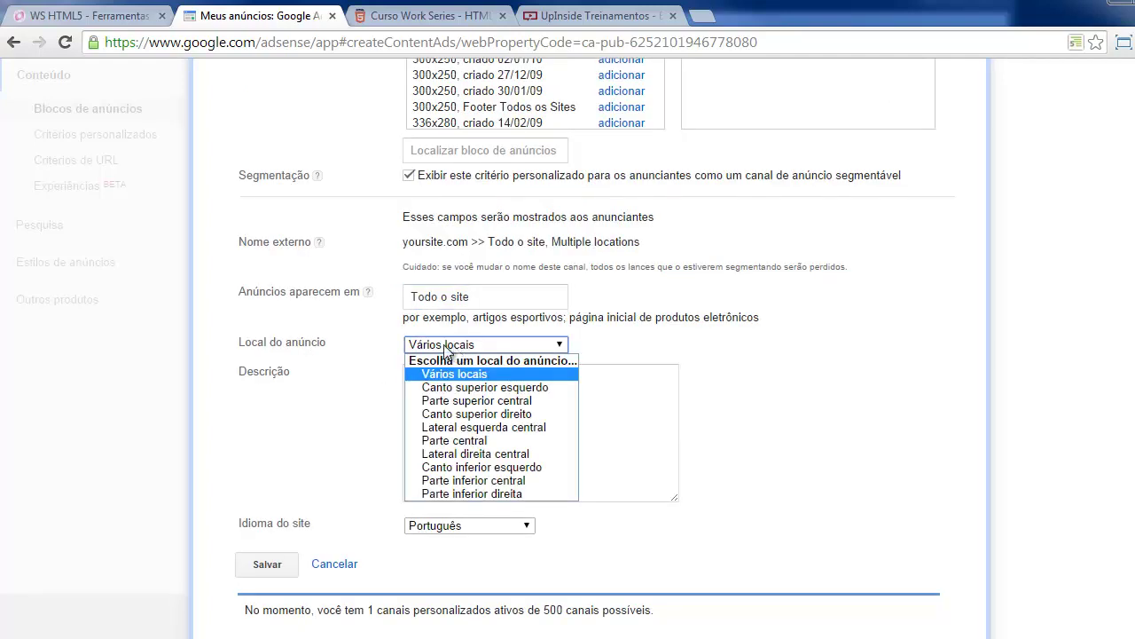
click(474, 413)
Enter the criterion description "Anúncio está veiculado no site WS HTML5, projeto final do curso!" and select that text.
click(446, 380)
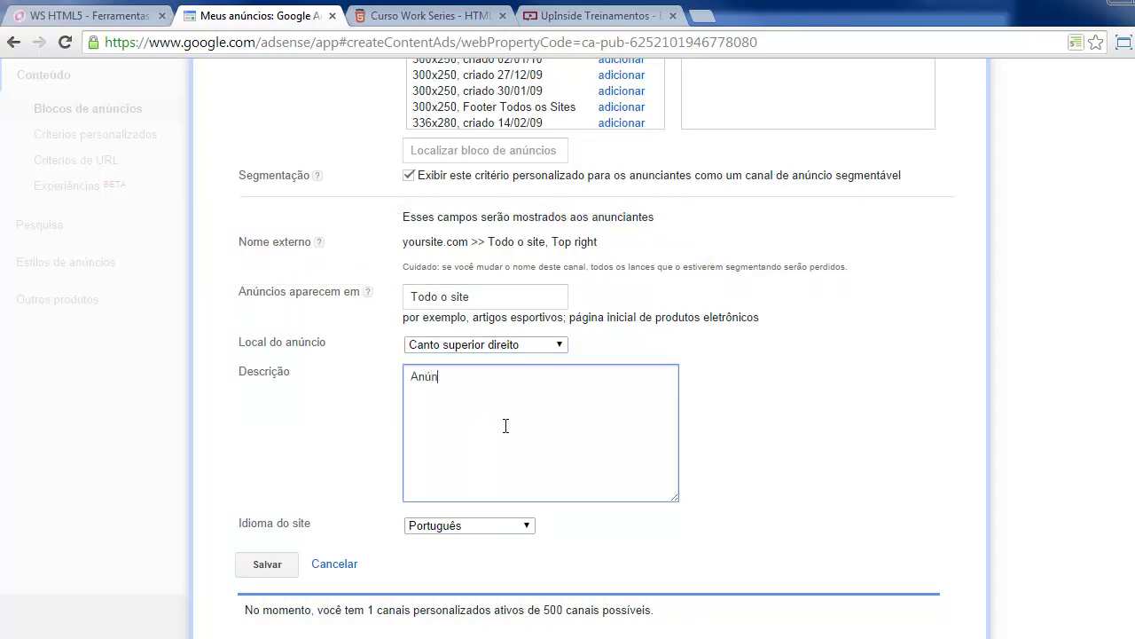
text(Anúncio está veiculado no site WS HTML5, projeto final do curso!)
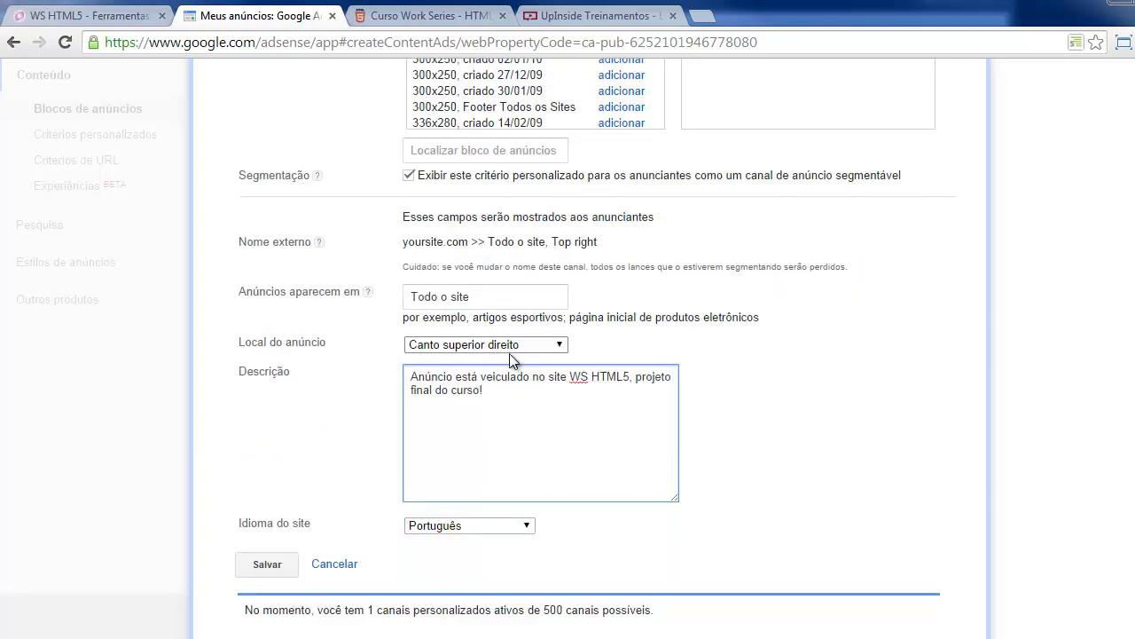
drag(486, 390, 396, 383)
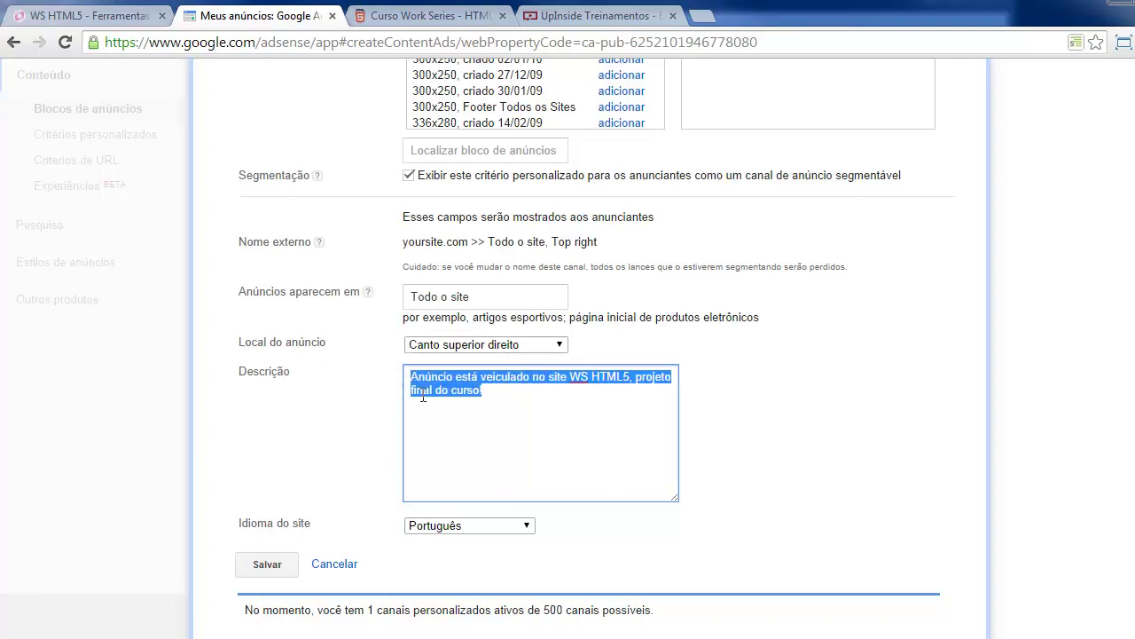
Save the new custom criterion, and save the ad block to get its code.
click(263, 566)
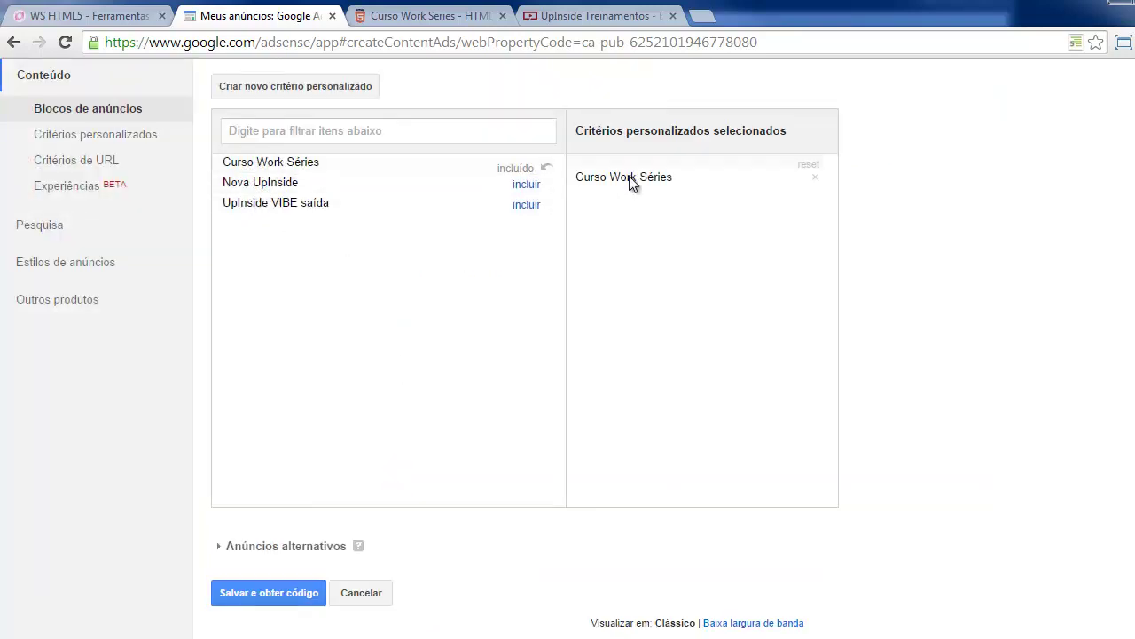
scroll(417, 319, up, 2)
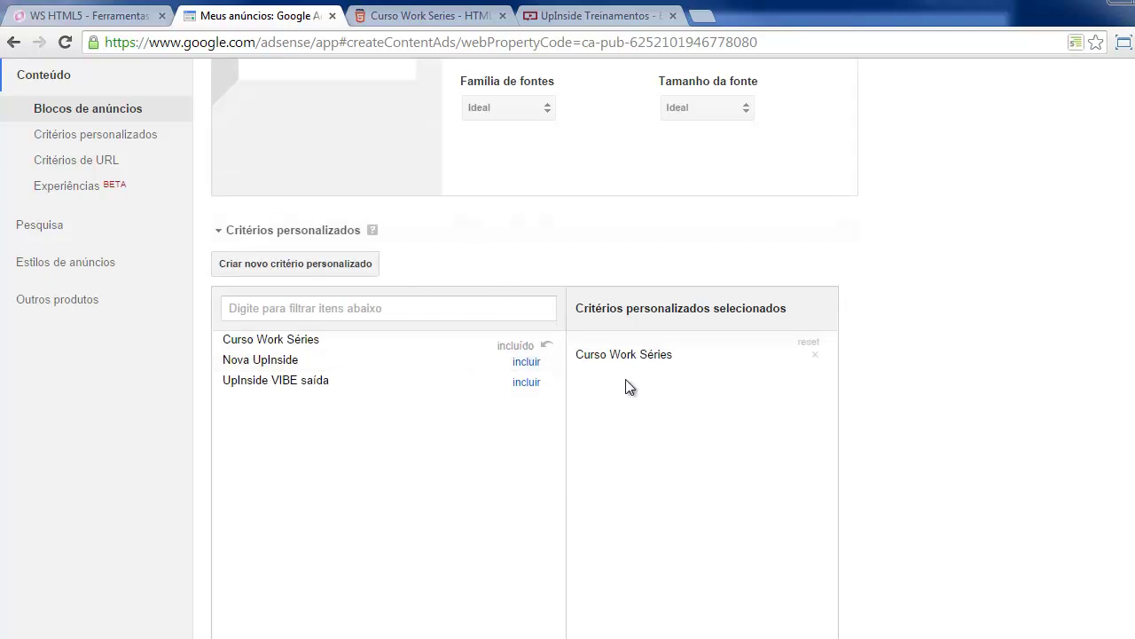
scroll(464, 413, down, 1)
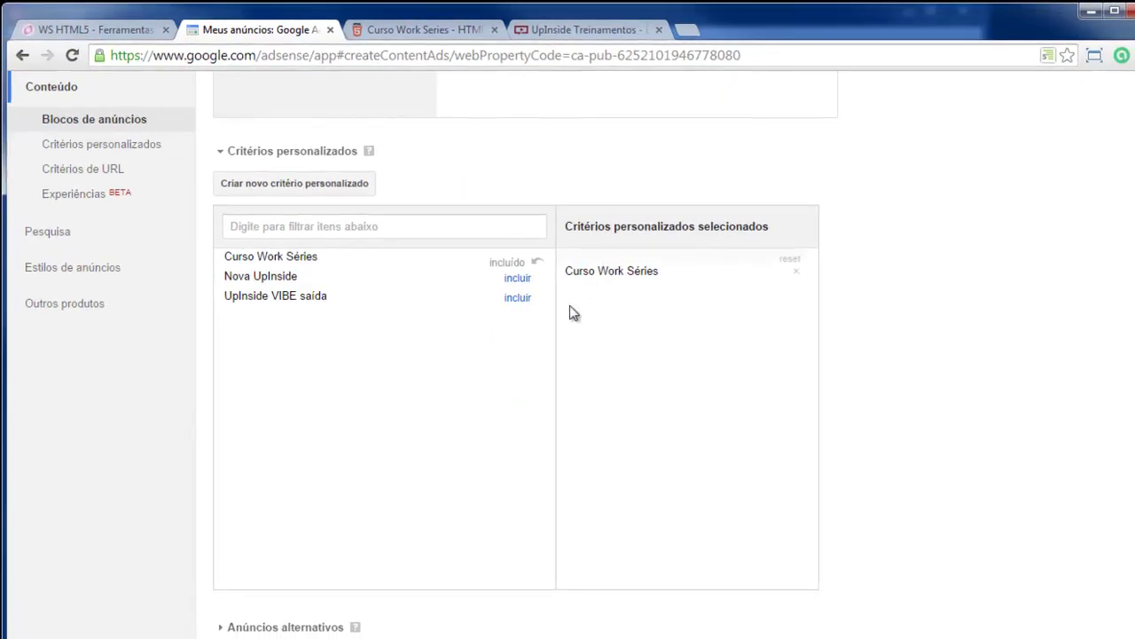
scroll(445, 367, down, 1)
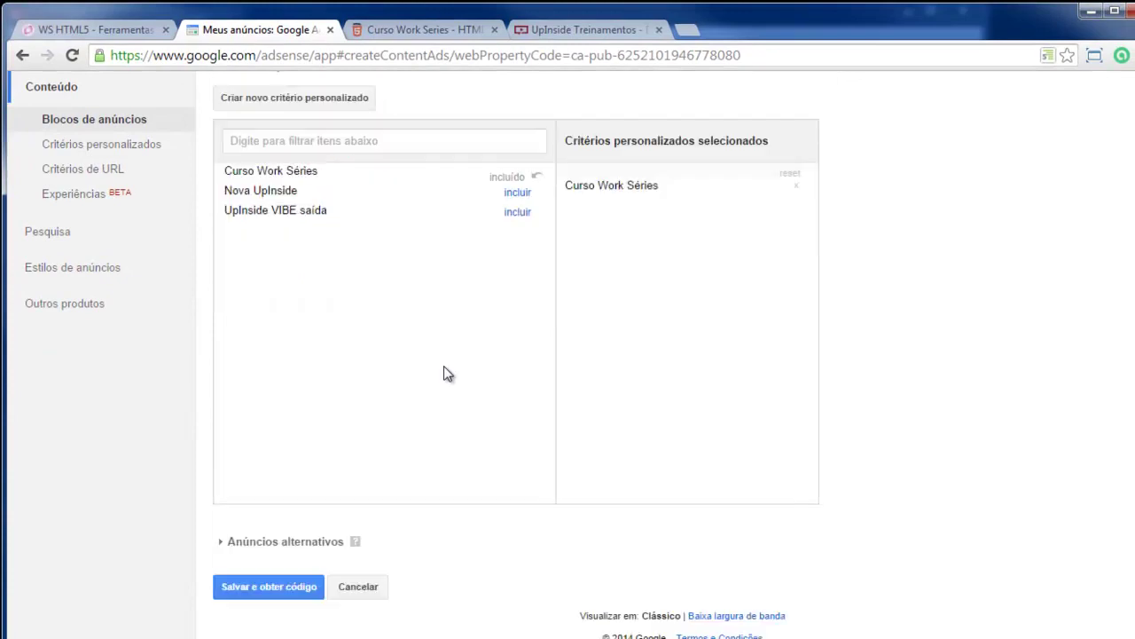
click(254, 595)
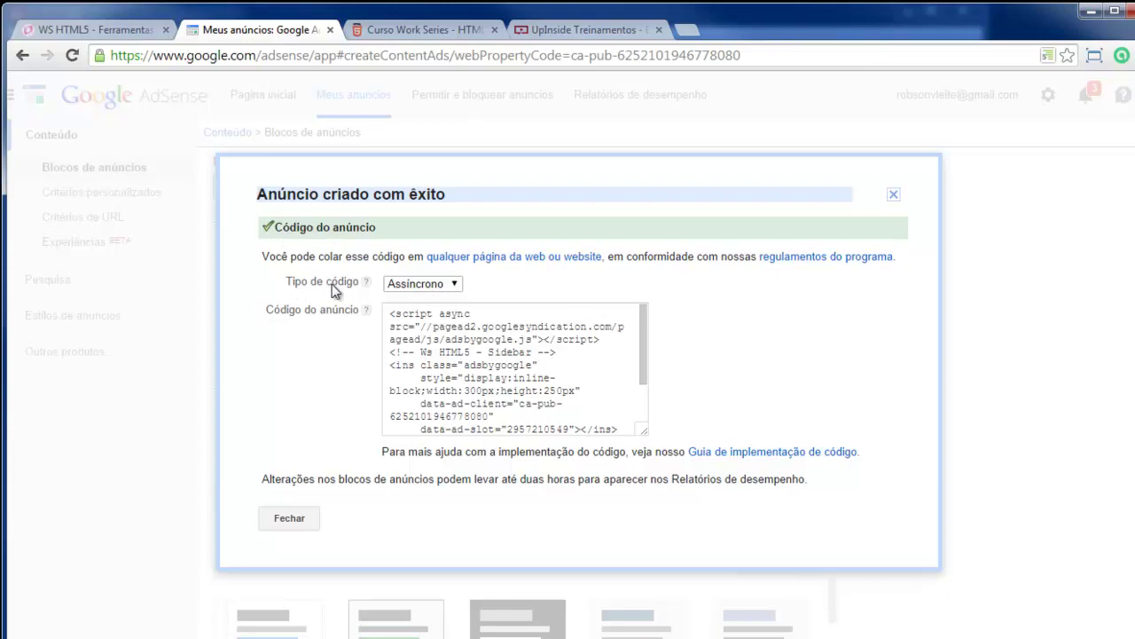
Keep the ad code type as Assíncrono, select the whole ad code, and close the code dialog.
click(410, 288)
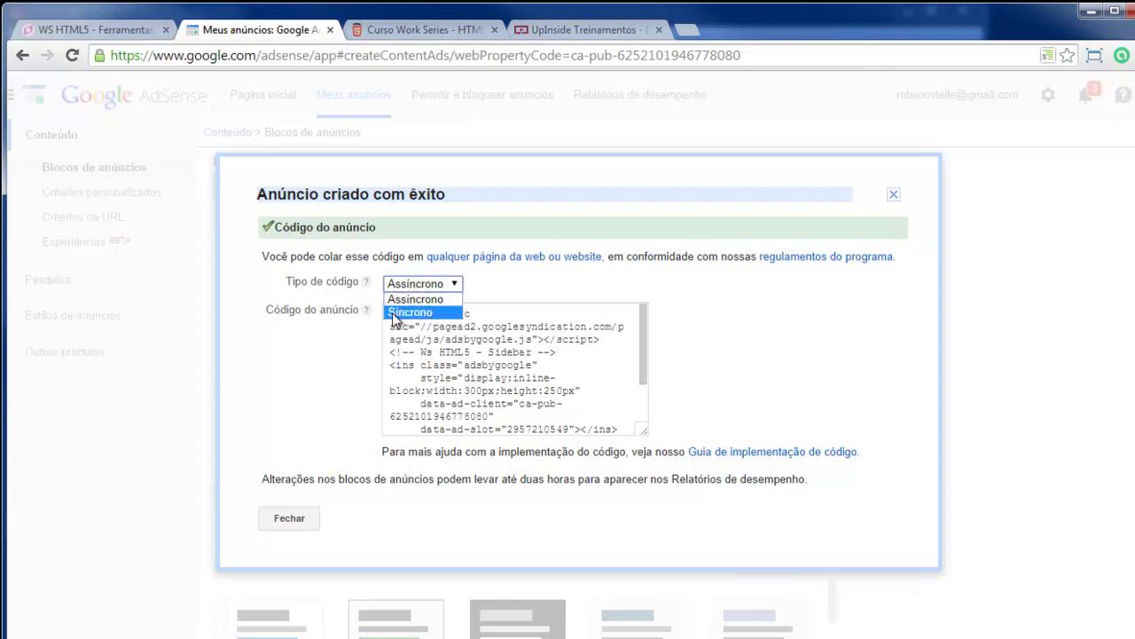
click(439, 298)
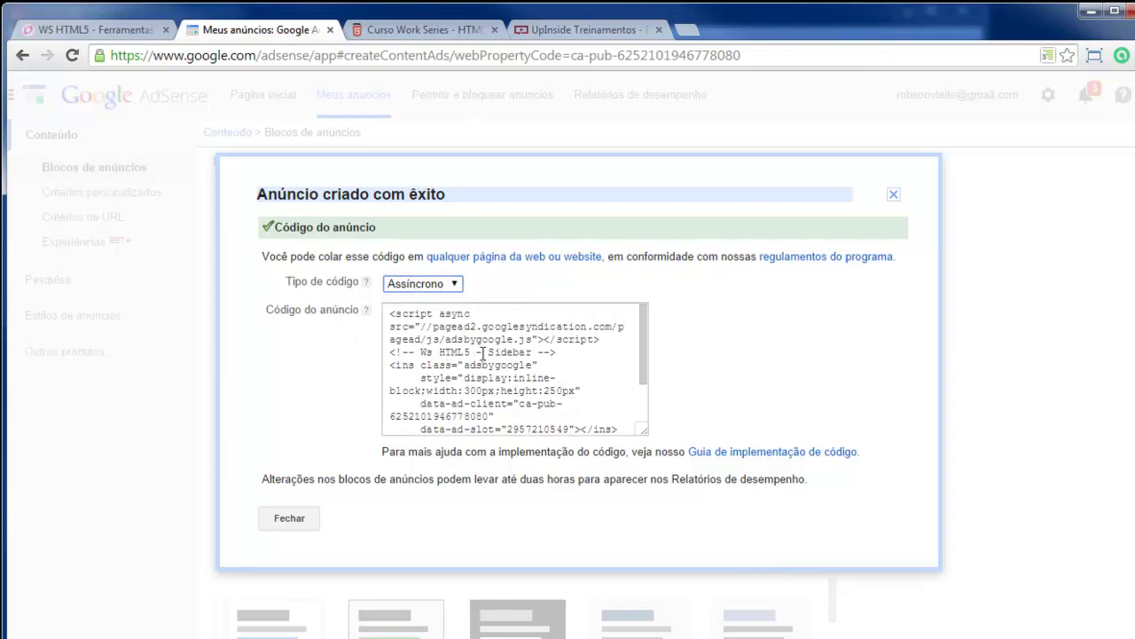
mouse_move(641, 335)
mouse_down()
mouse_move(643, 381)
mouse_move(642, 330)
mouse_up()
drag(392, 313, 471, 370)
scroll(471, 370, down, 3)
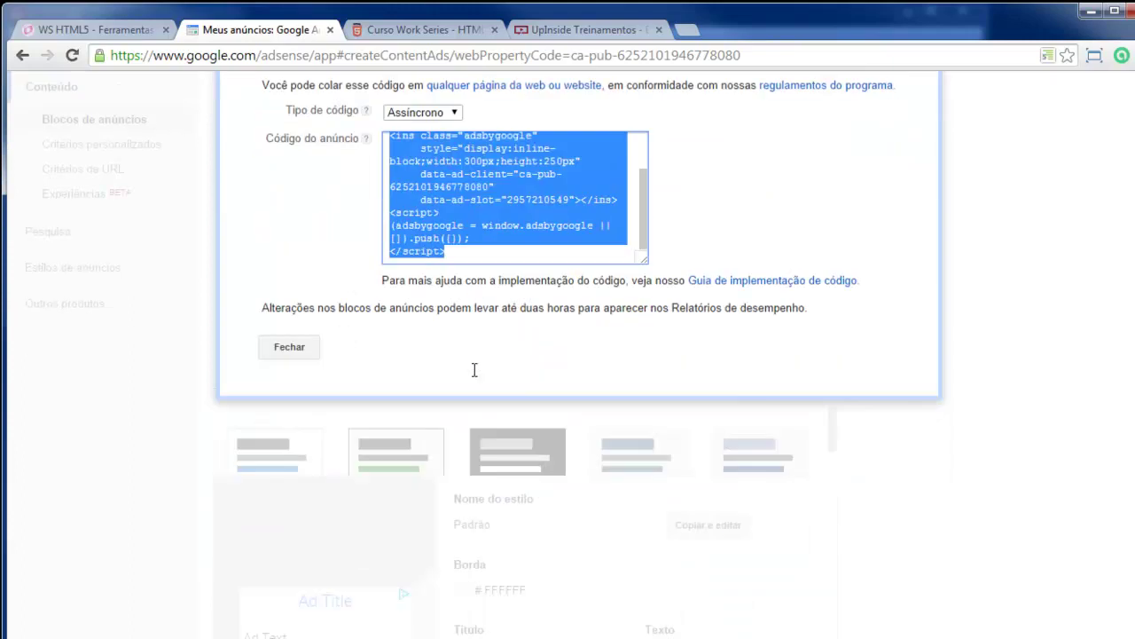
scroll(449, 347, up, 2)
scroll(450, 330, up, 1)
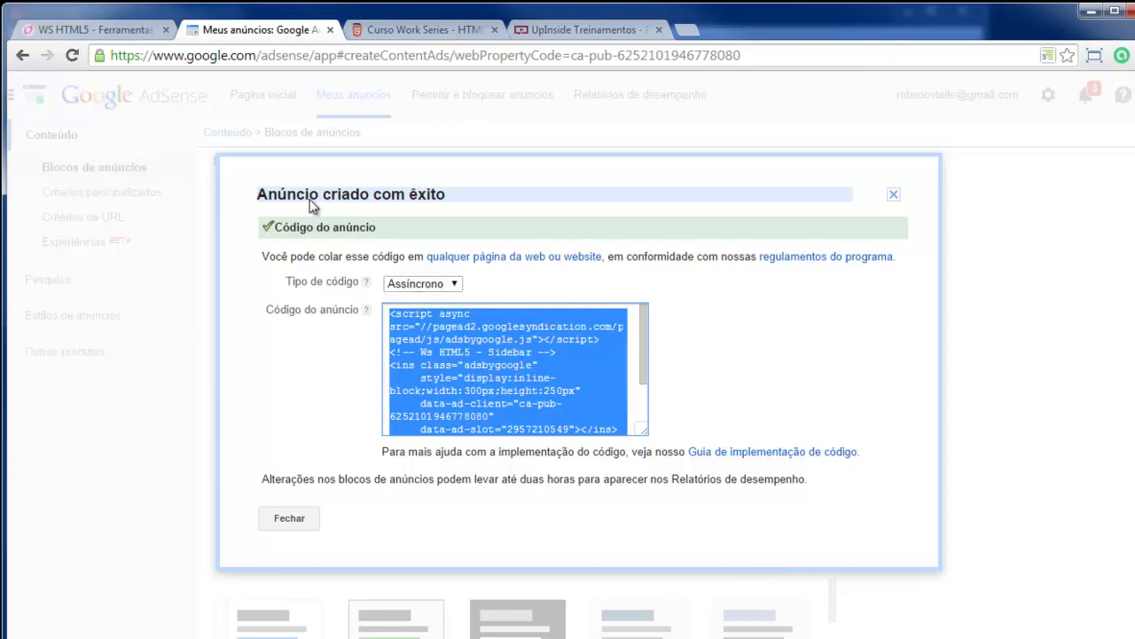
click(289, 518)
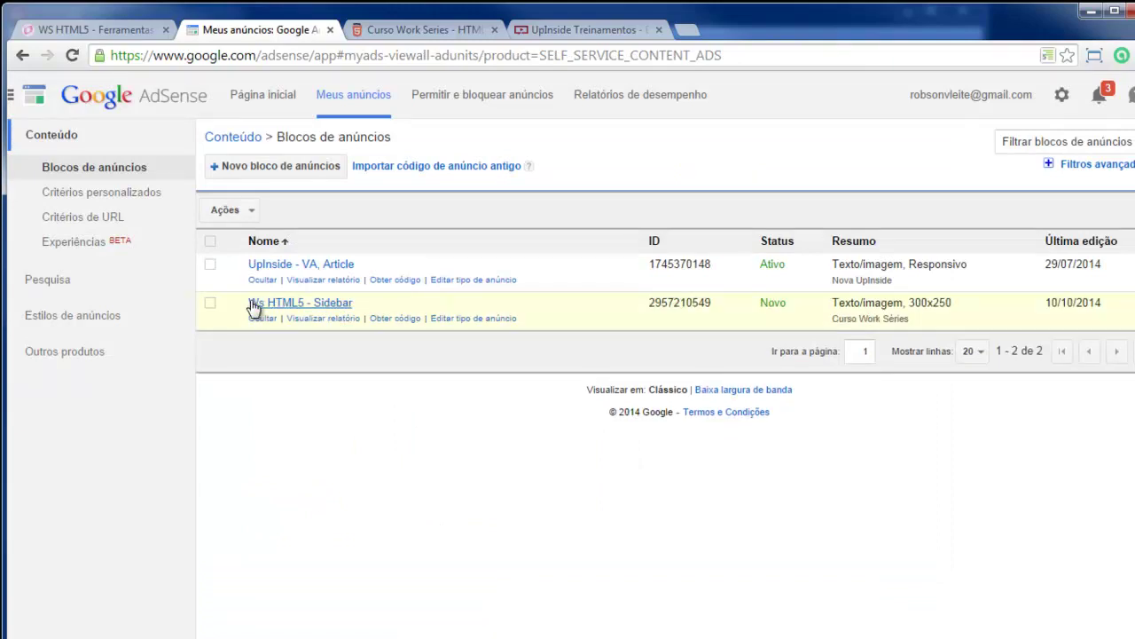
Review the ad blocks, segmentation and description of the "Curso Work Séries" custom criterion, and close it without saving.
click(120, 196)
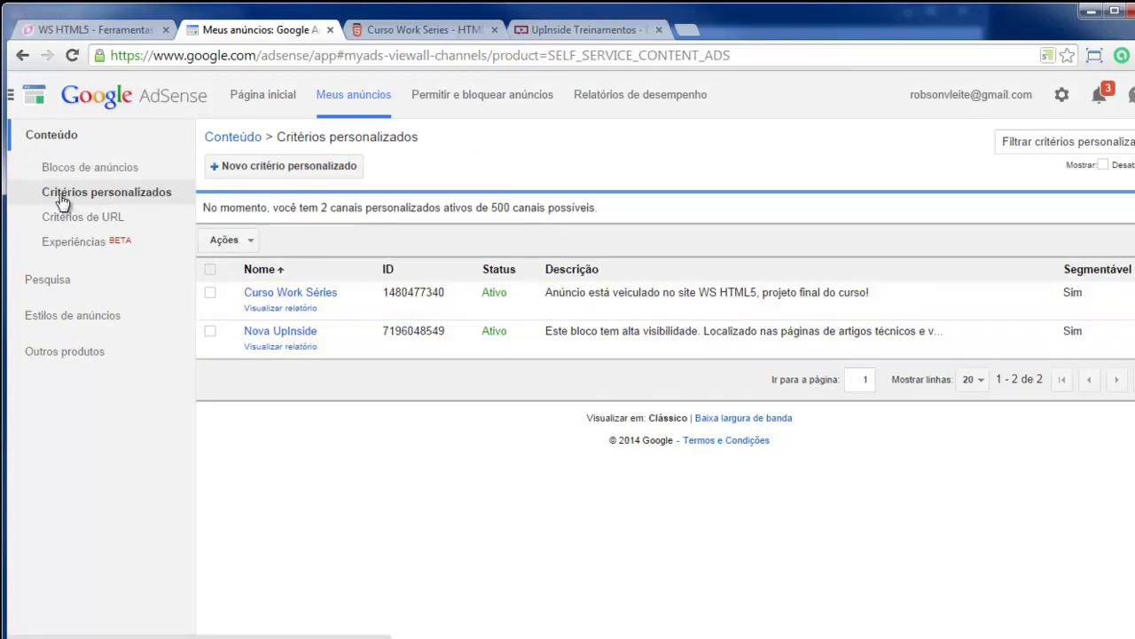
click(288, 294)
scroll(470, 475, down, 1)
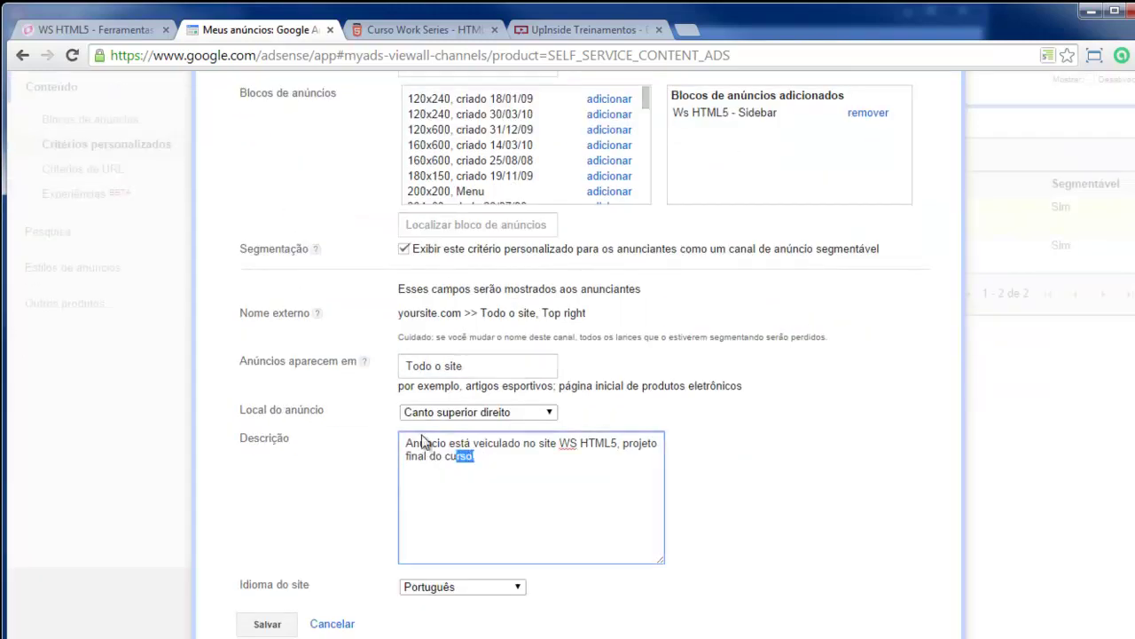
triple_click(448, 451)
scroll(301, 464, up, 1)
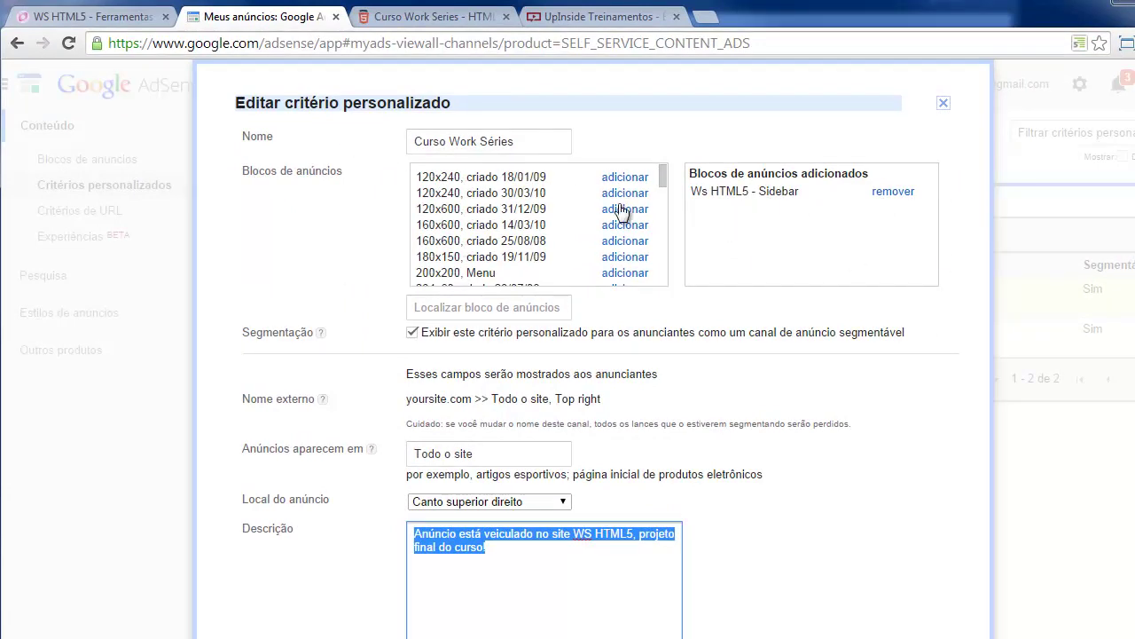
mouse_move(667, 179)
mouse_down()
mouse_move(660, 245)
mouse_move(660, 186)
mouse_up()
drag(520, 554, 384, 521)
click(943, 99)
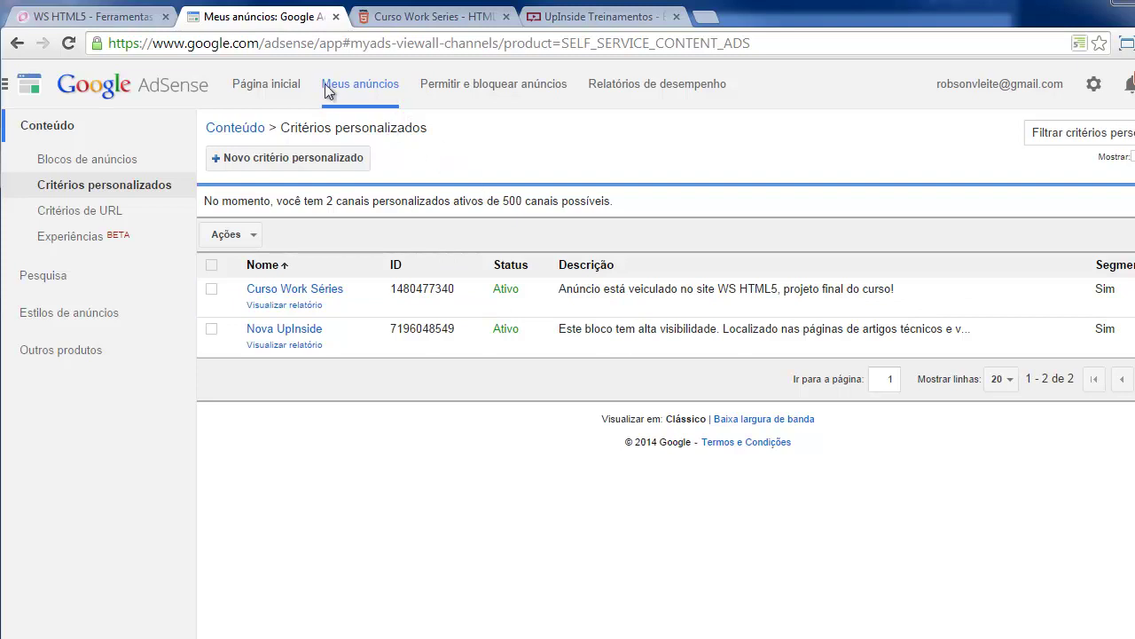
Switch to the MindMeister map, expand the Monitoramento branch, and open Google Analytics from its link.
click(95, 20)
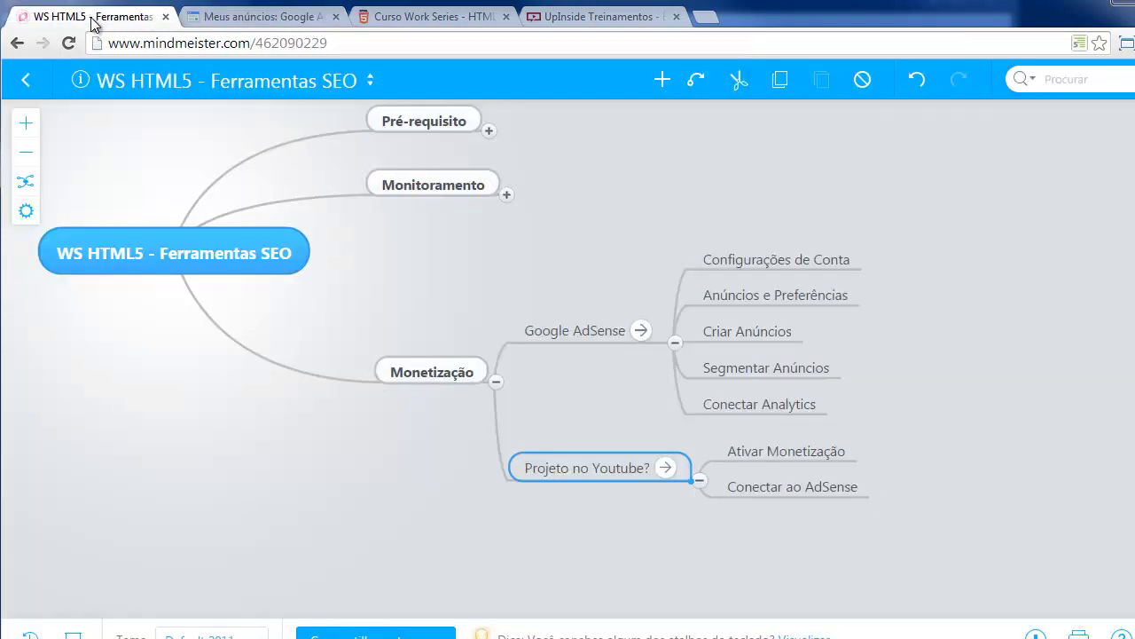
click(507, 194)
mouse_move(654, 285)
click(624, 332)
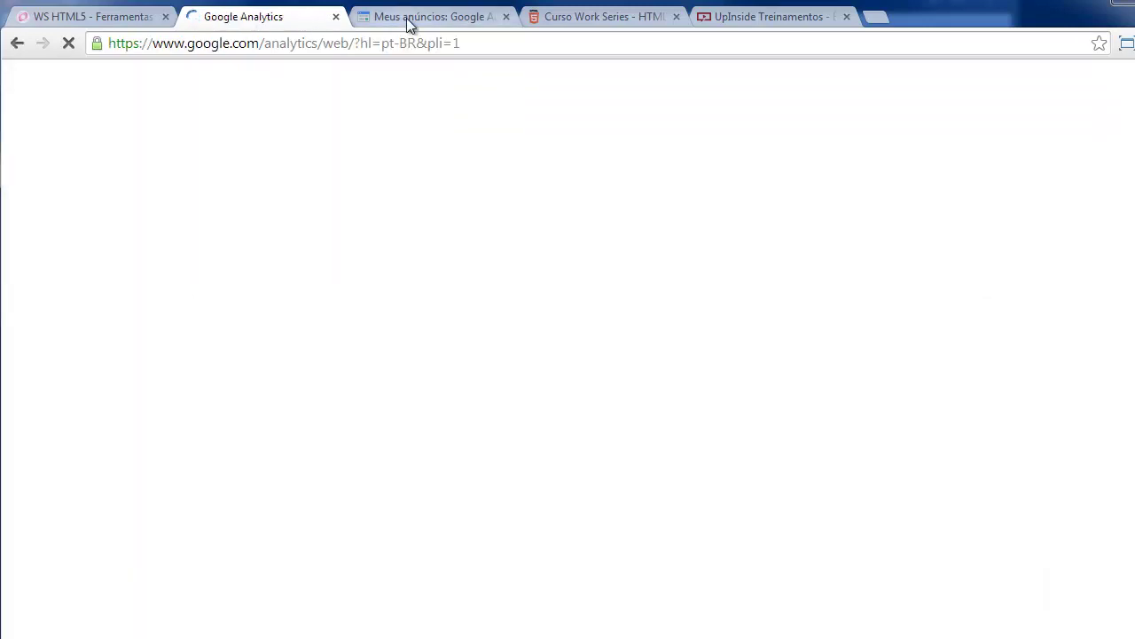
click(407, 18)
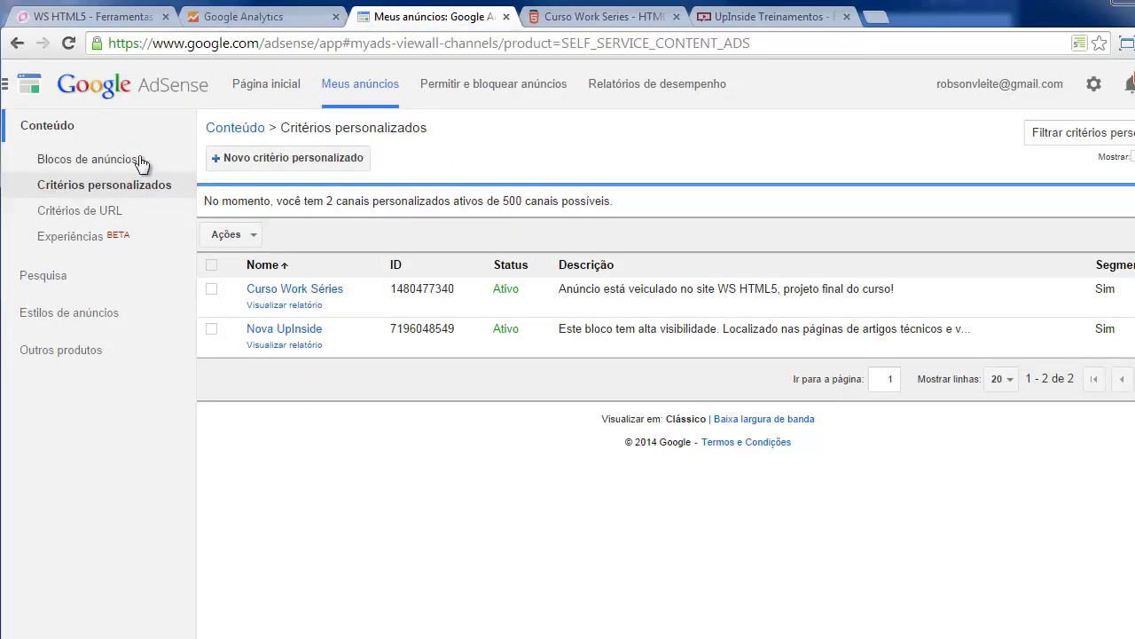
click(272, 19)
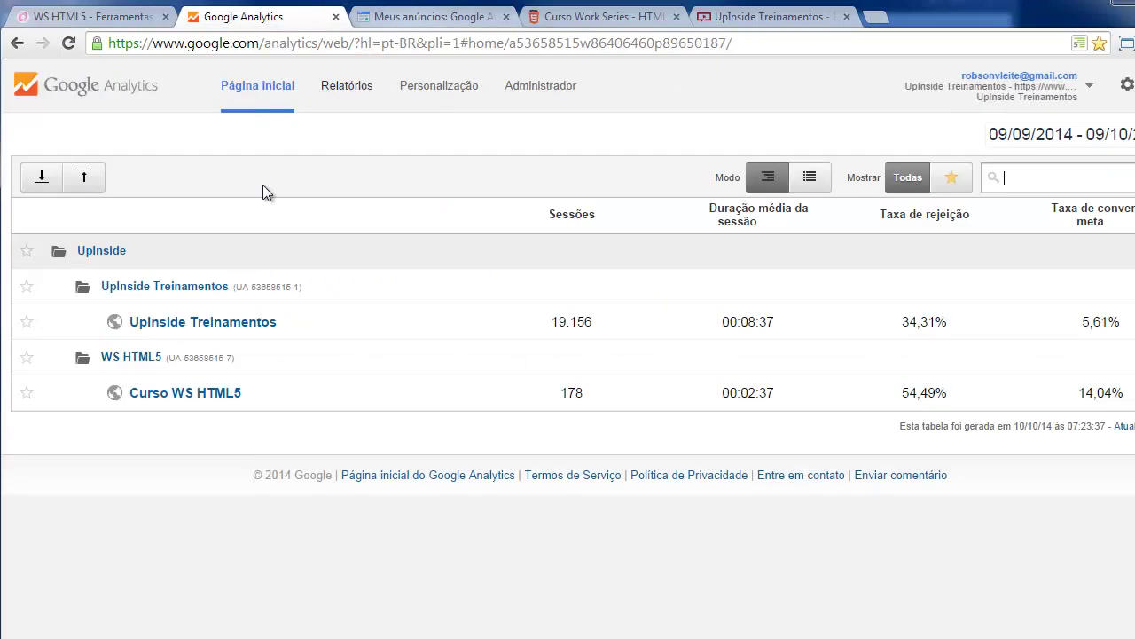
Open the Google AdSense linking settings in the Analytics administration and start a new AdSense link.
click(540, 86)
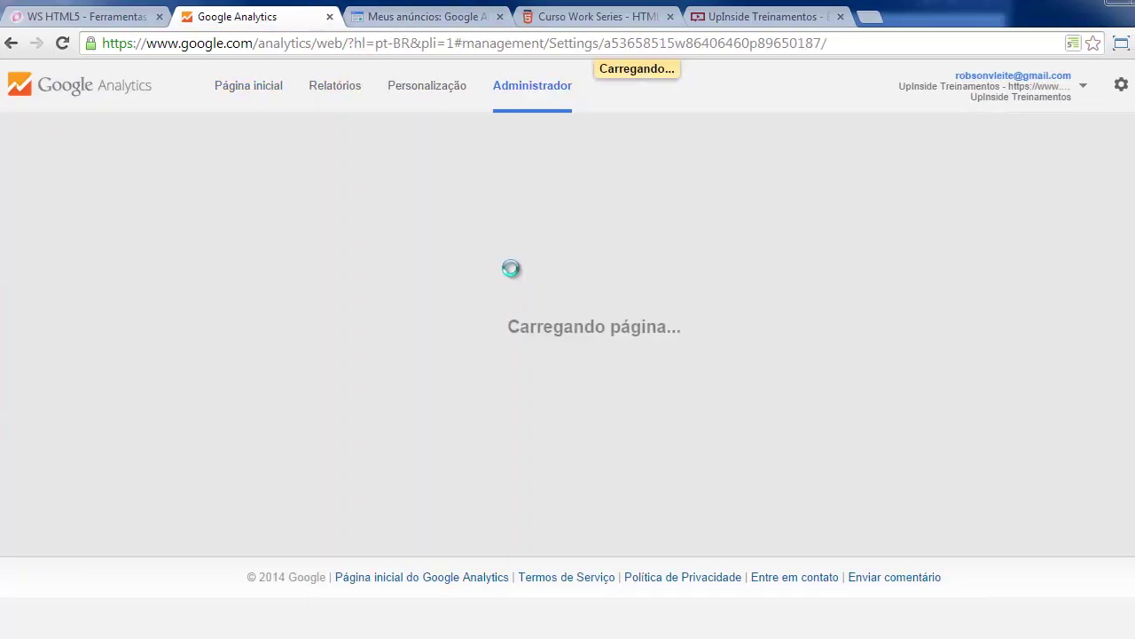
scroll(572, 291, down, 3)
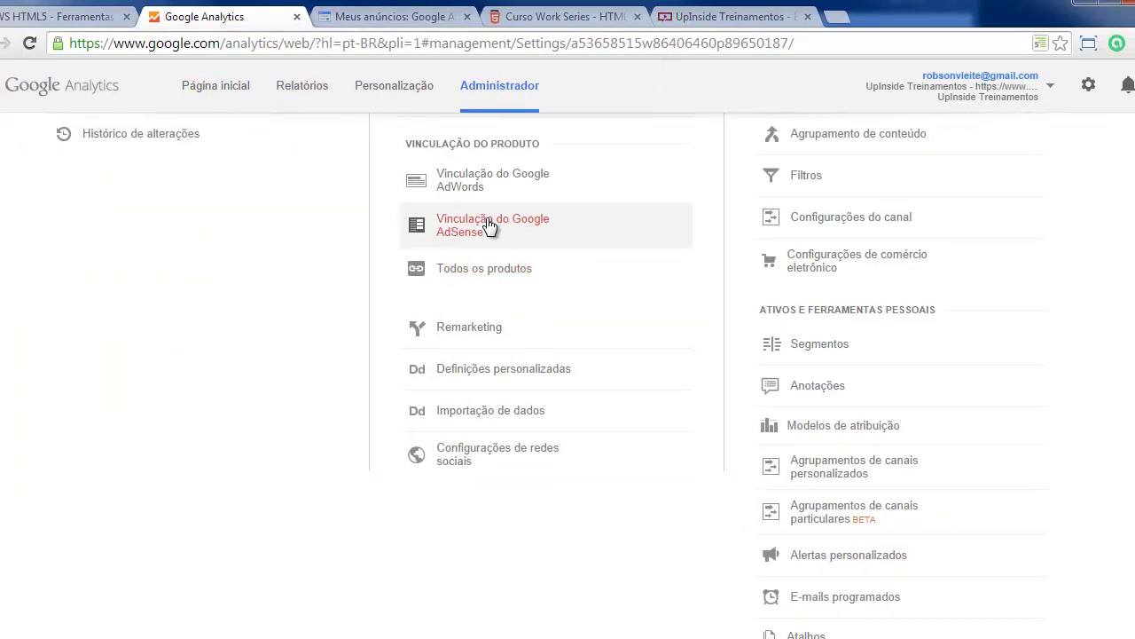
click(486, 229)
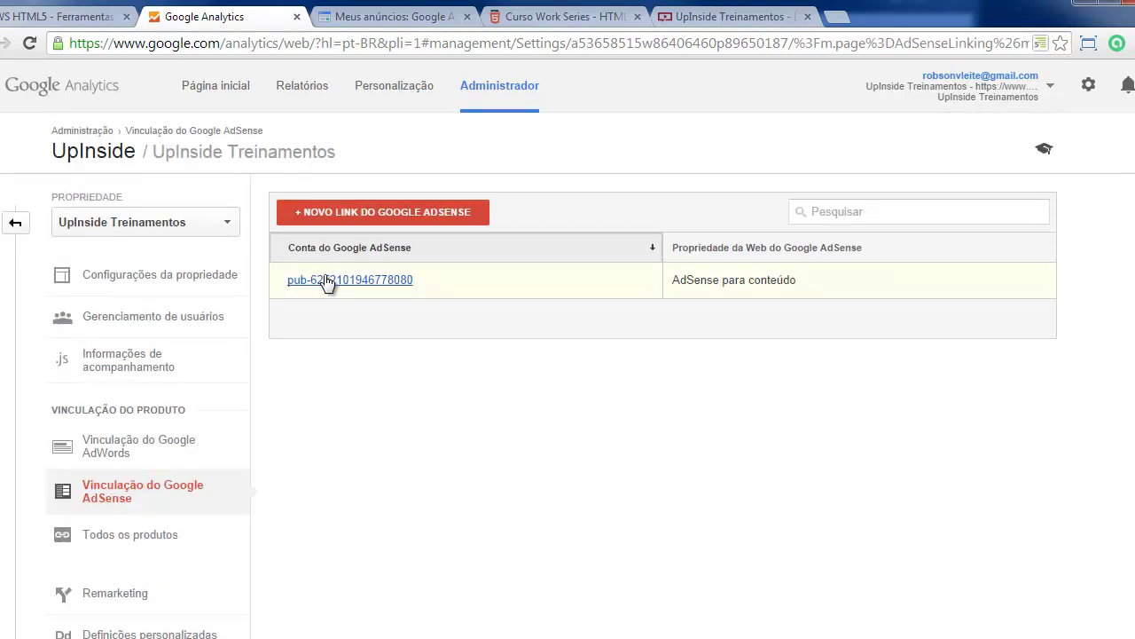
click(379, 215)
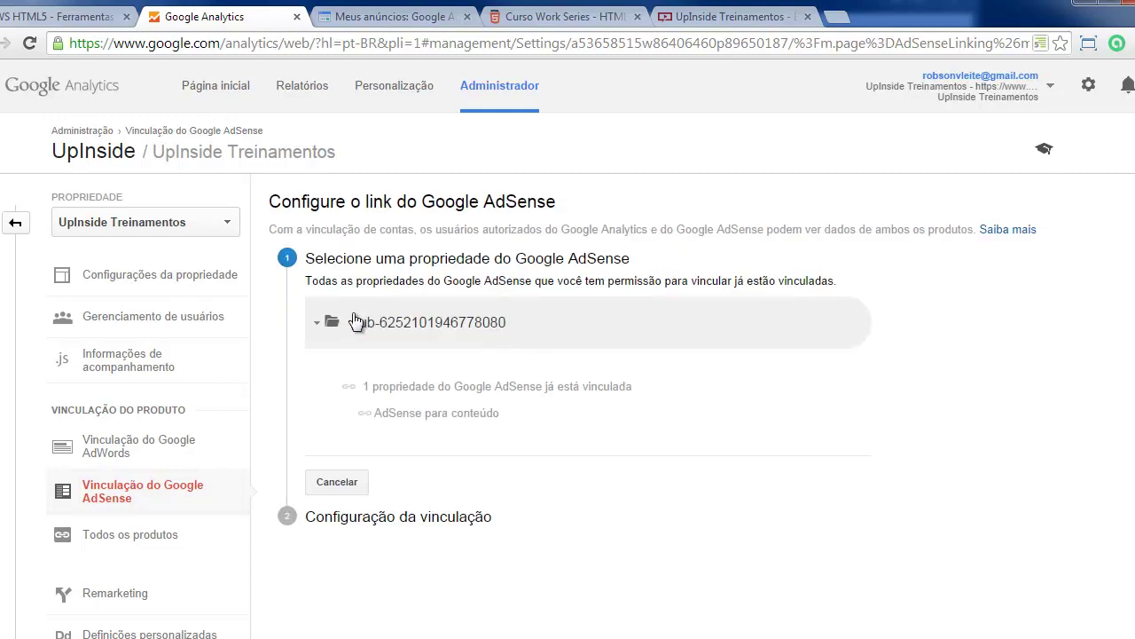
scroll(371, 355, down, 1)
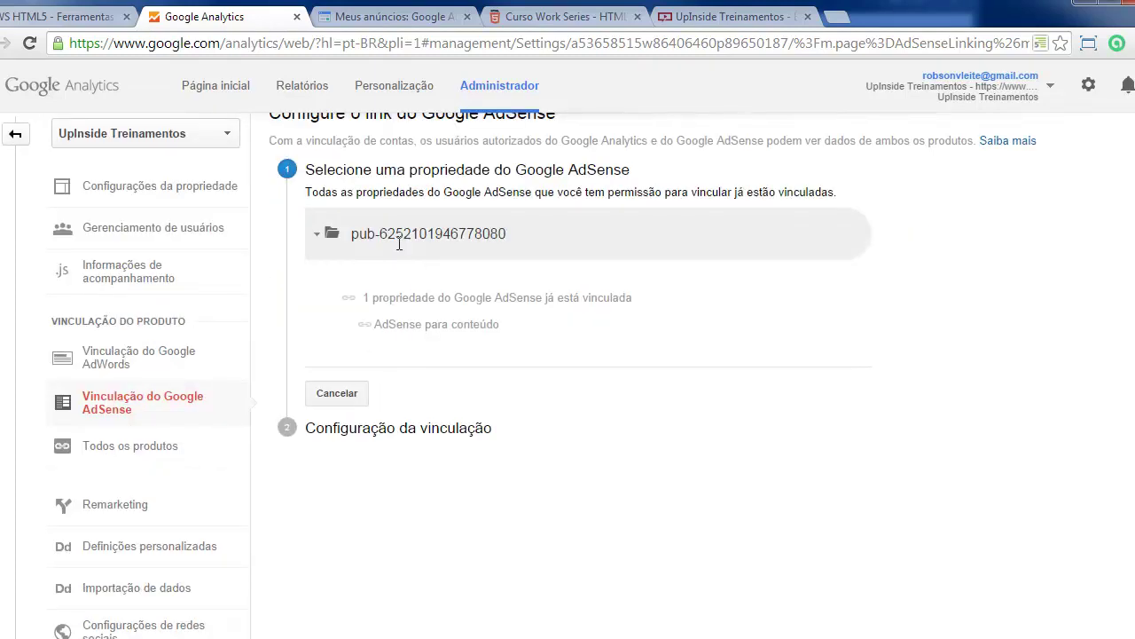
scroll(403, 294, up, 1)
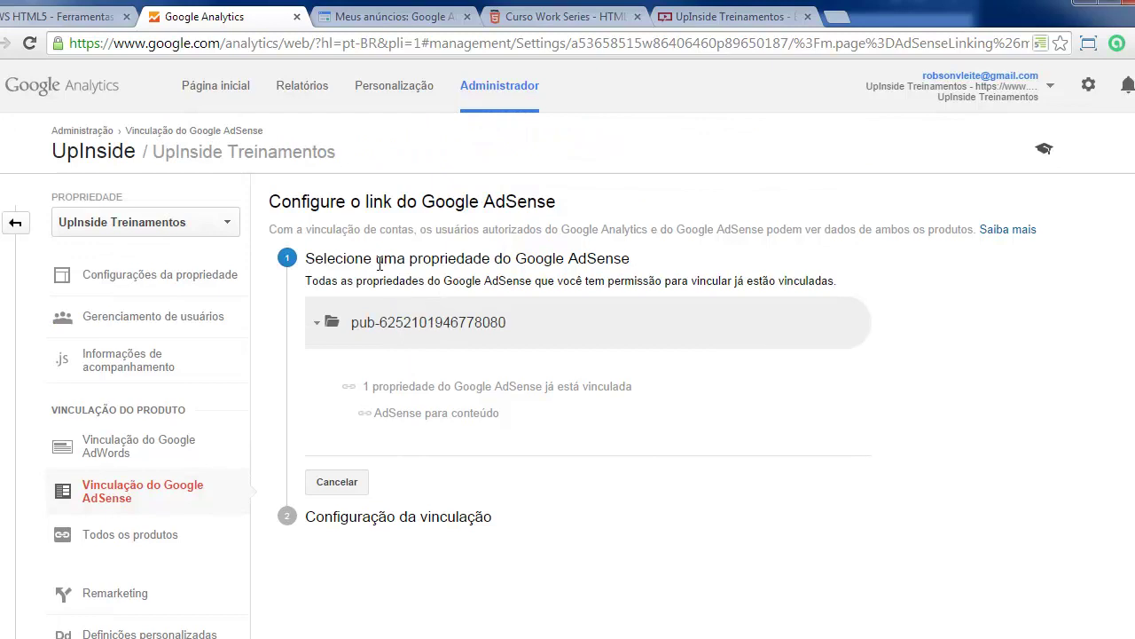
Switch to the WS HTML5 property and choose "AdSense para conteúdo" as the AdSense property to link.
click(156, 222)
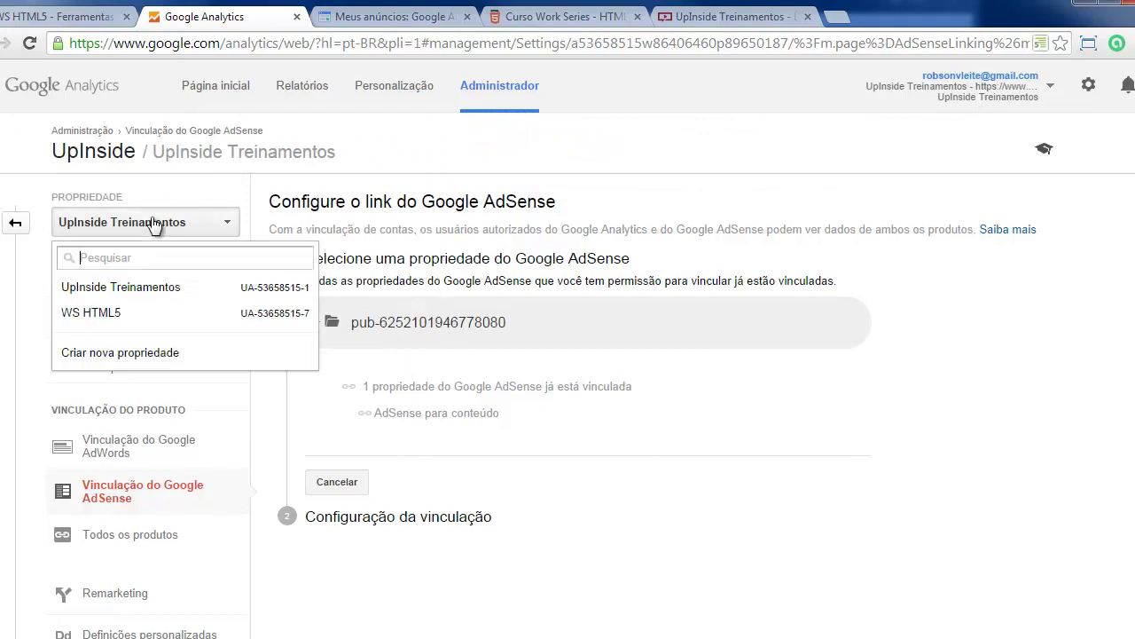
click(99, 314)
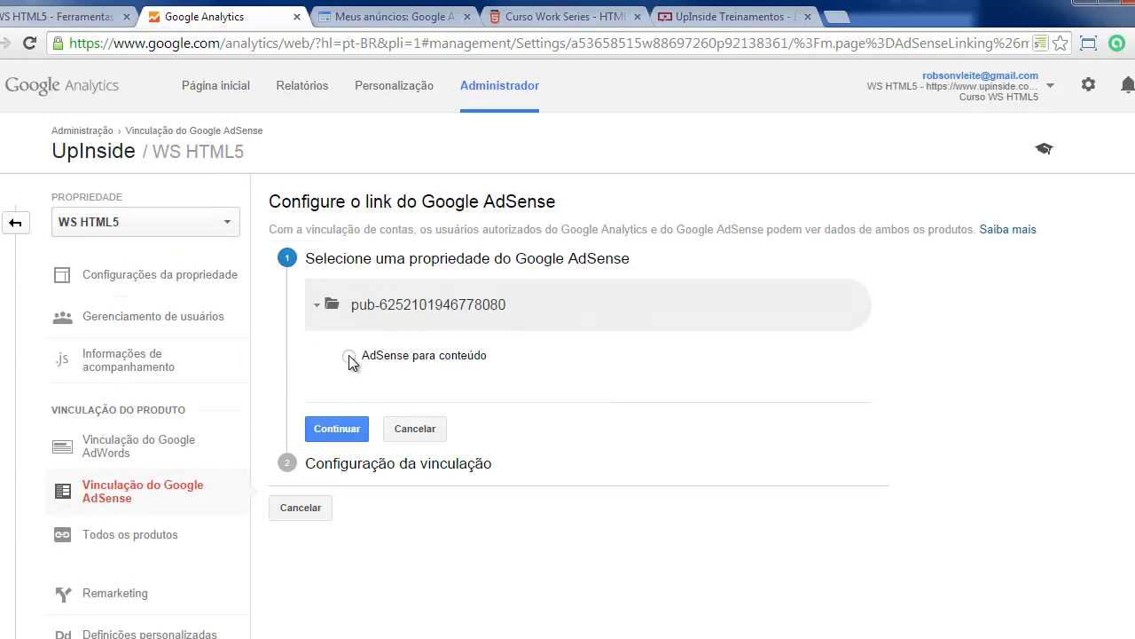
click(349, 356)
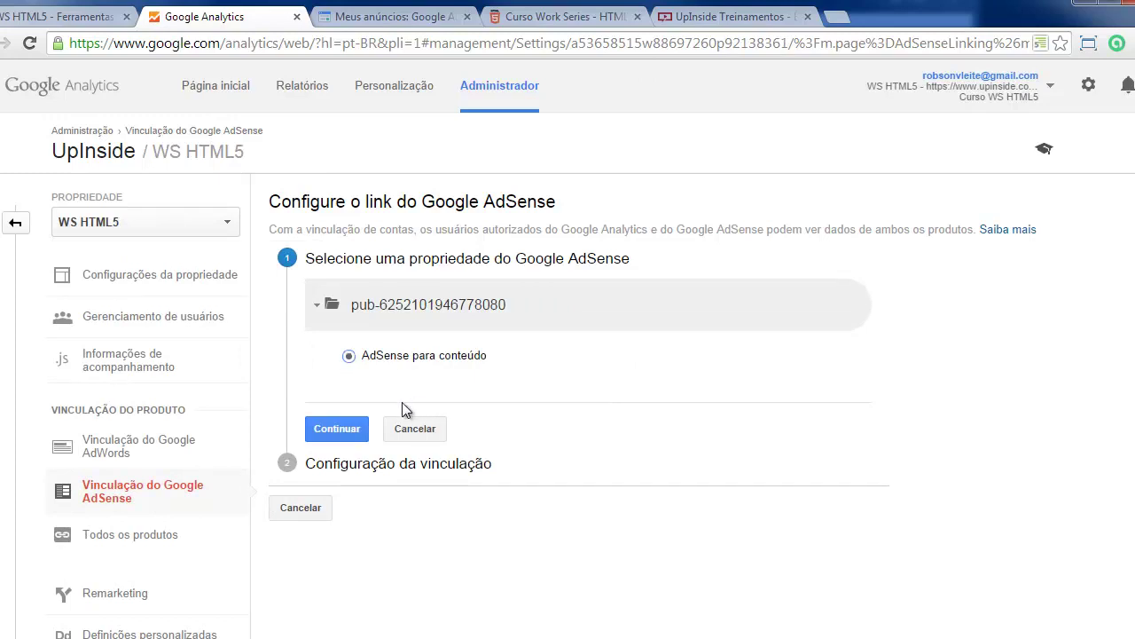
click(346, 430)
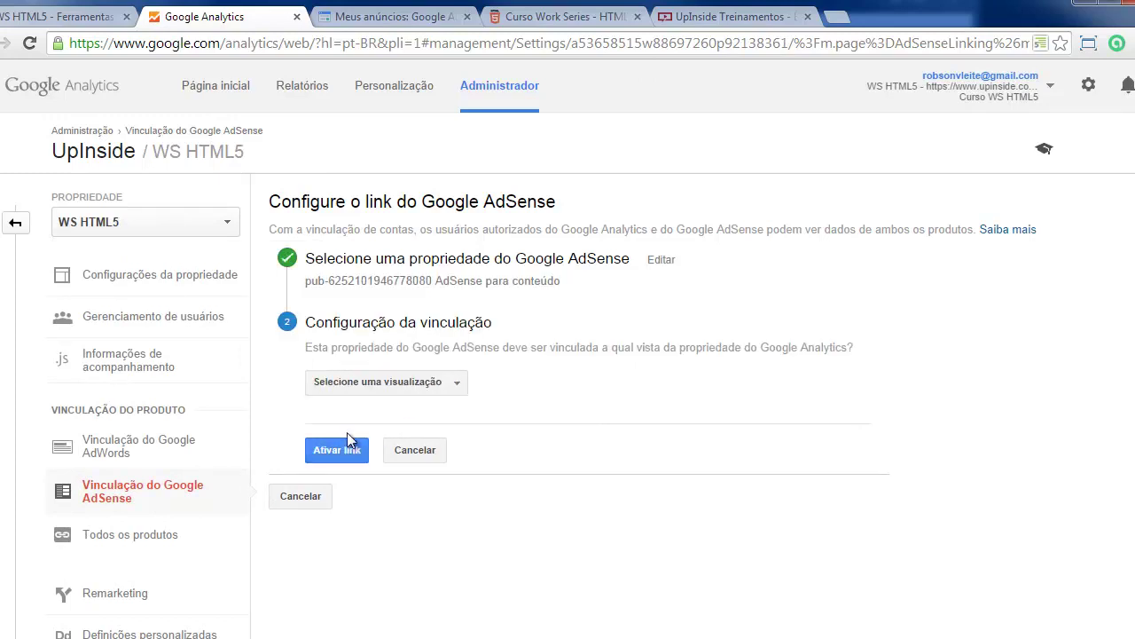
Select the Curso WS HTML5 view for the AdSense link and activate the link.
click(386, 382)
click(373, 468)
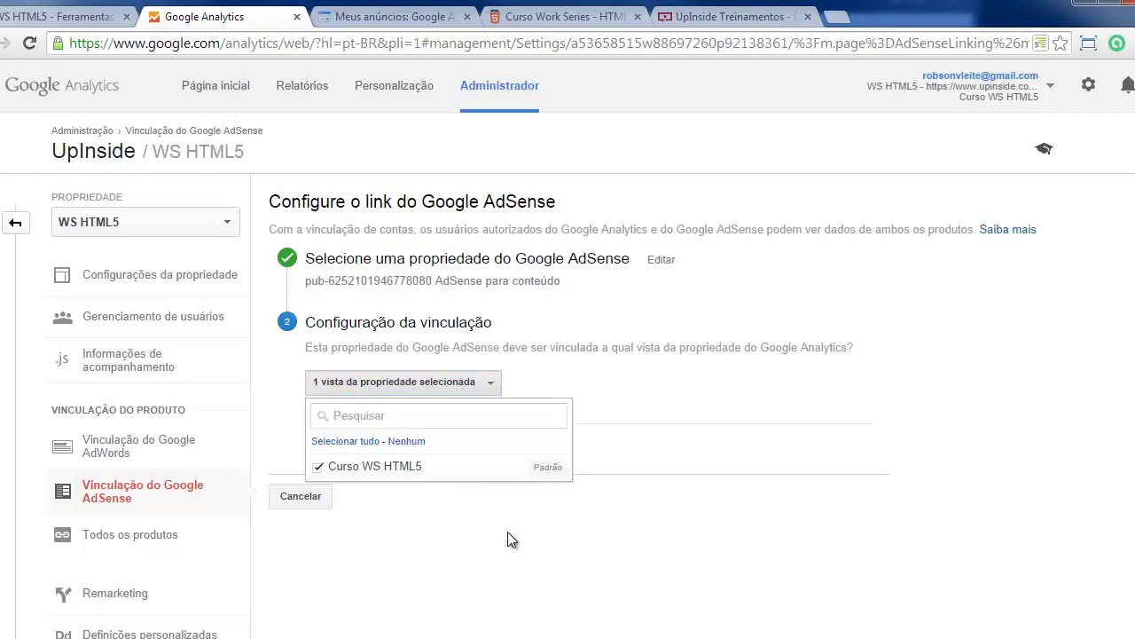
click(508, 538)
click(337, 450)
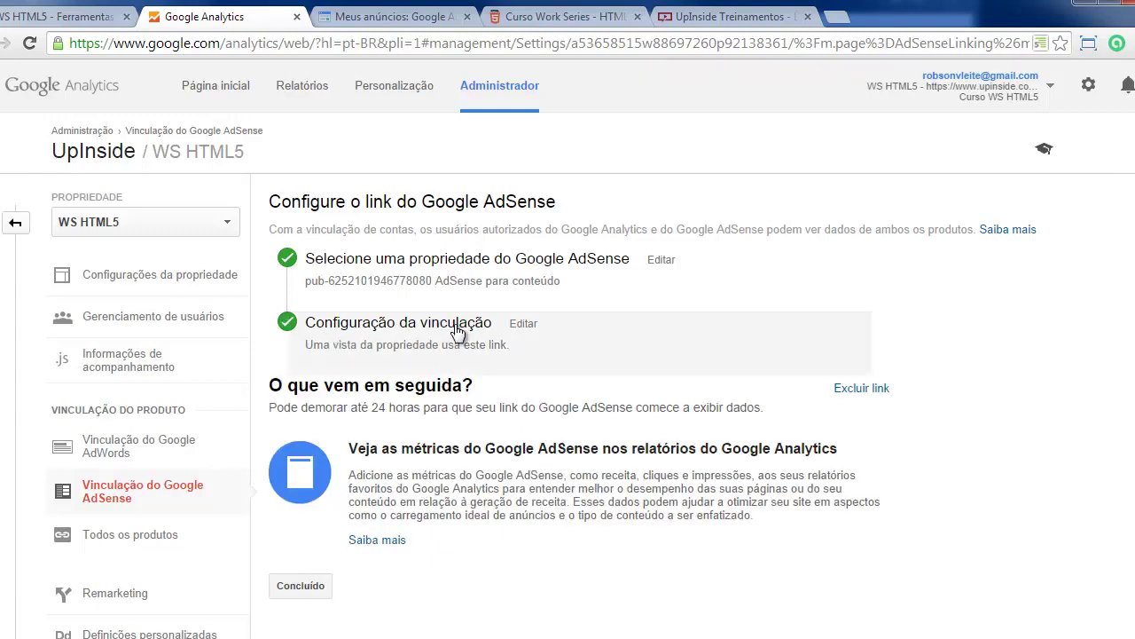
Check the Google AdSense link status among all the products linked to the WS HTML5 property.
scroll(523, 337, down, 2)
scroll(160, 381, down, 1)
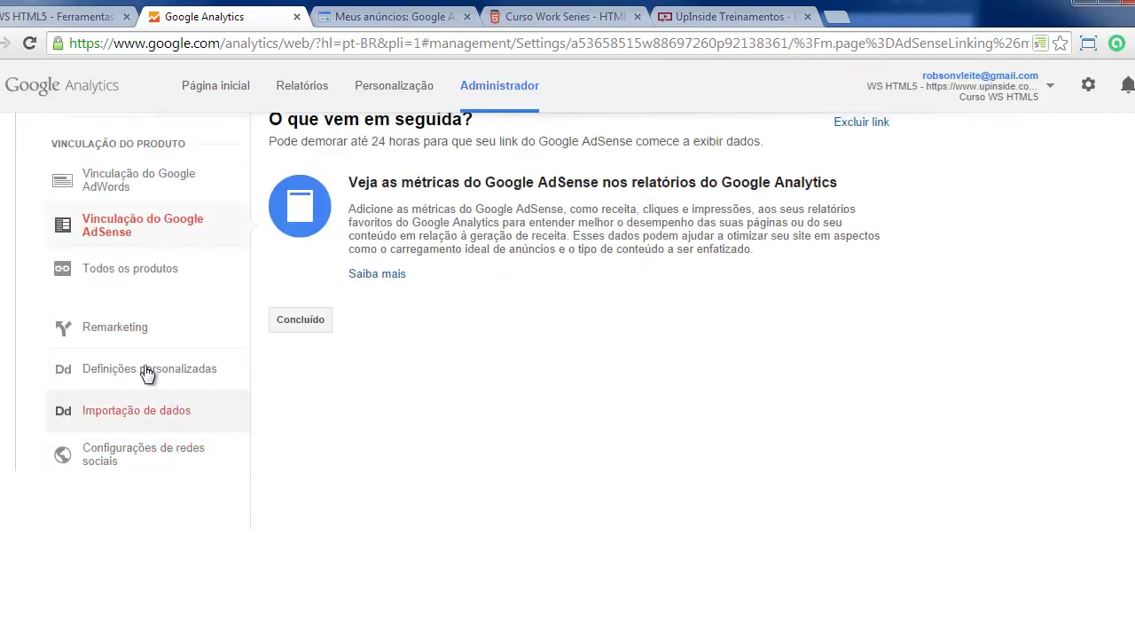
click(122, 276)
scroll(383, 334, up, 2)
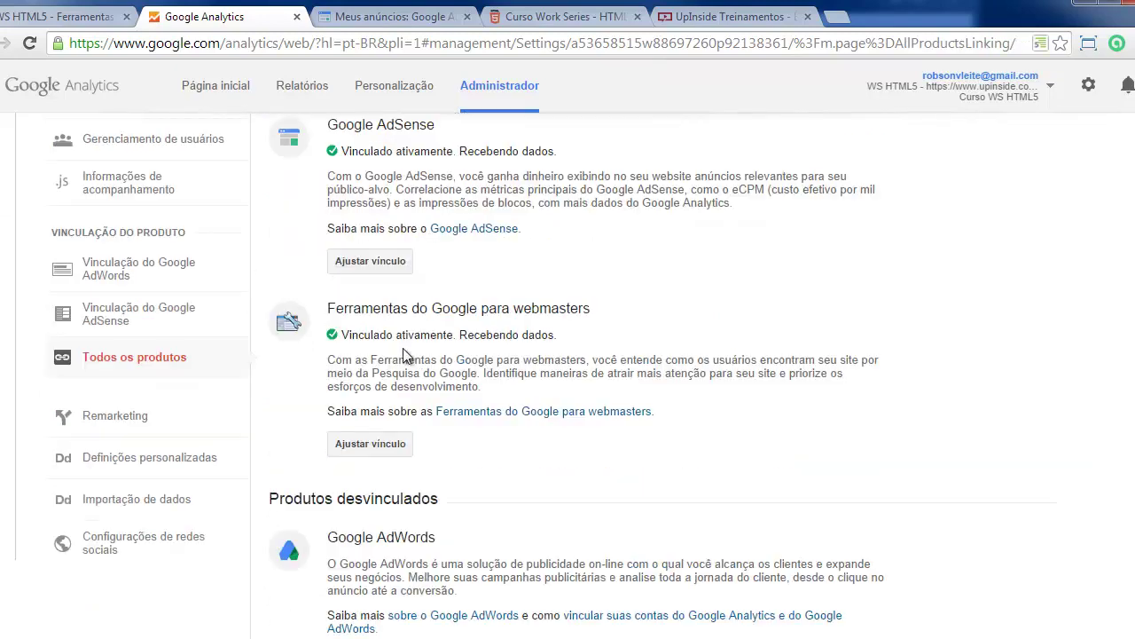
drag(329, 214, 469, 226)
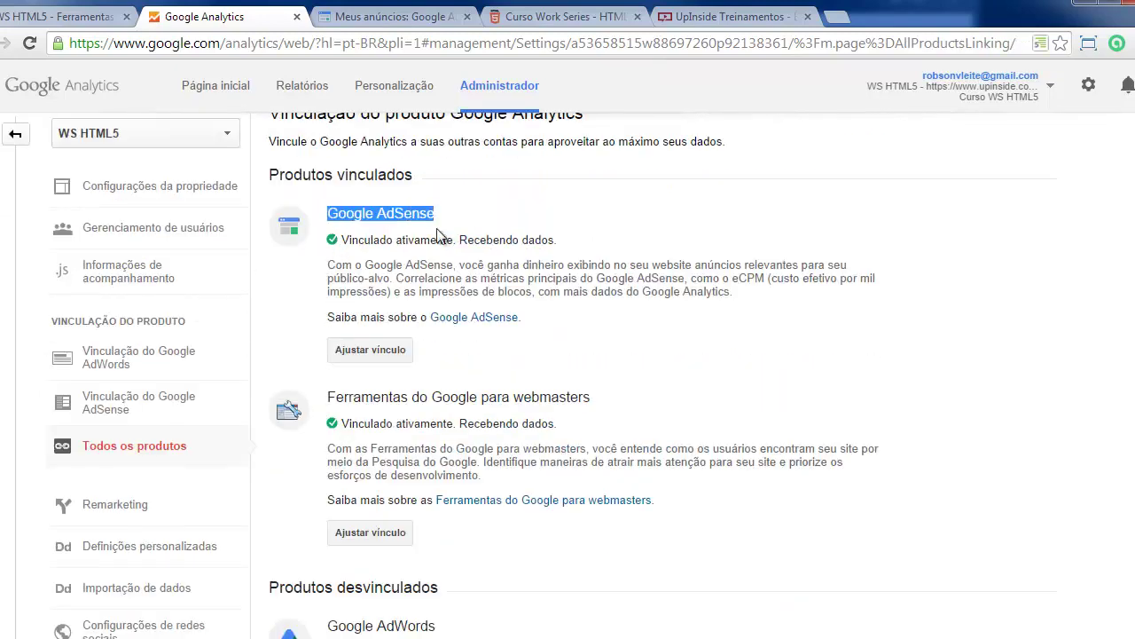
drag(348, 239, 557, 239)
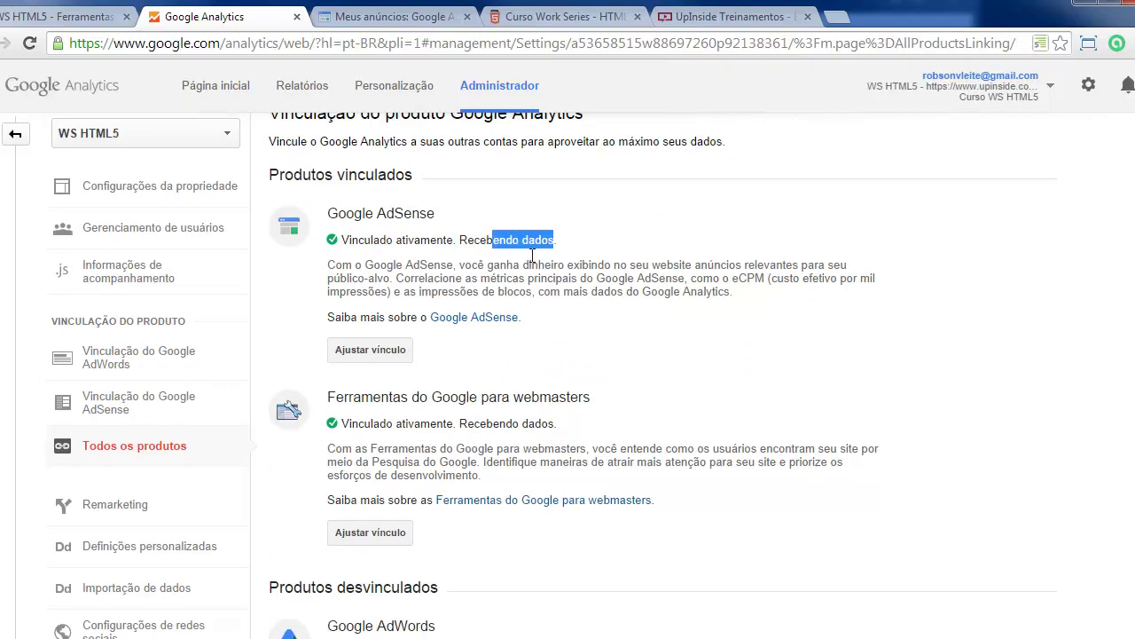
scroll(466, 336, up, 1)
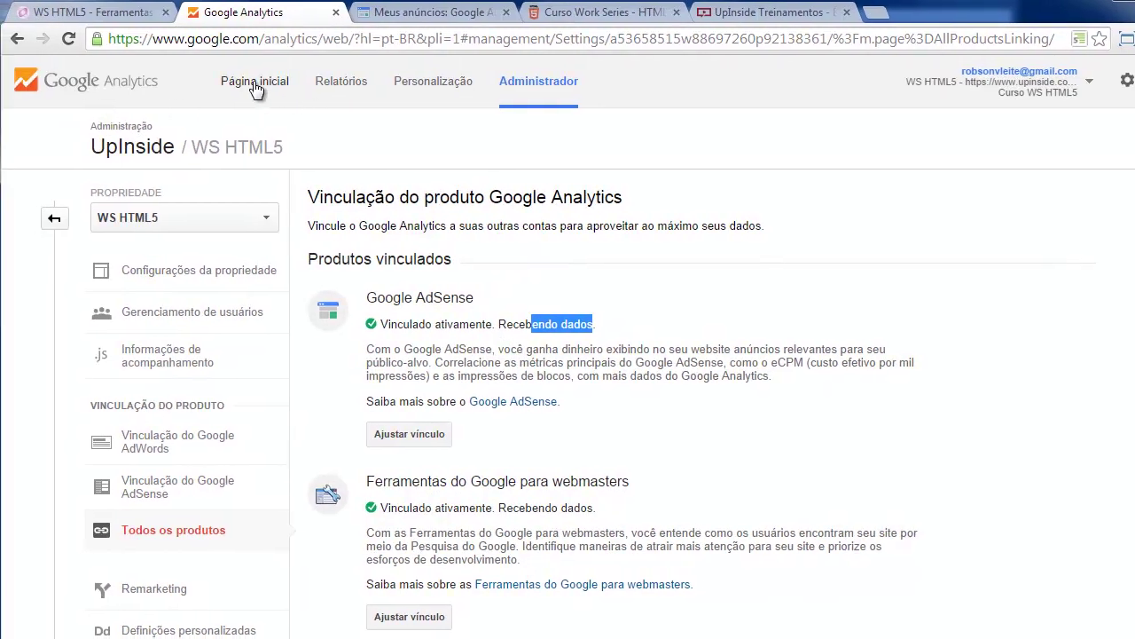
Open the Google AdSense overview report among the behavior reports of the Curso WS HTML5 view.
click(215, 88)
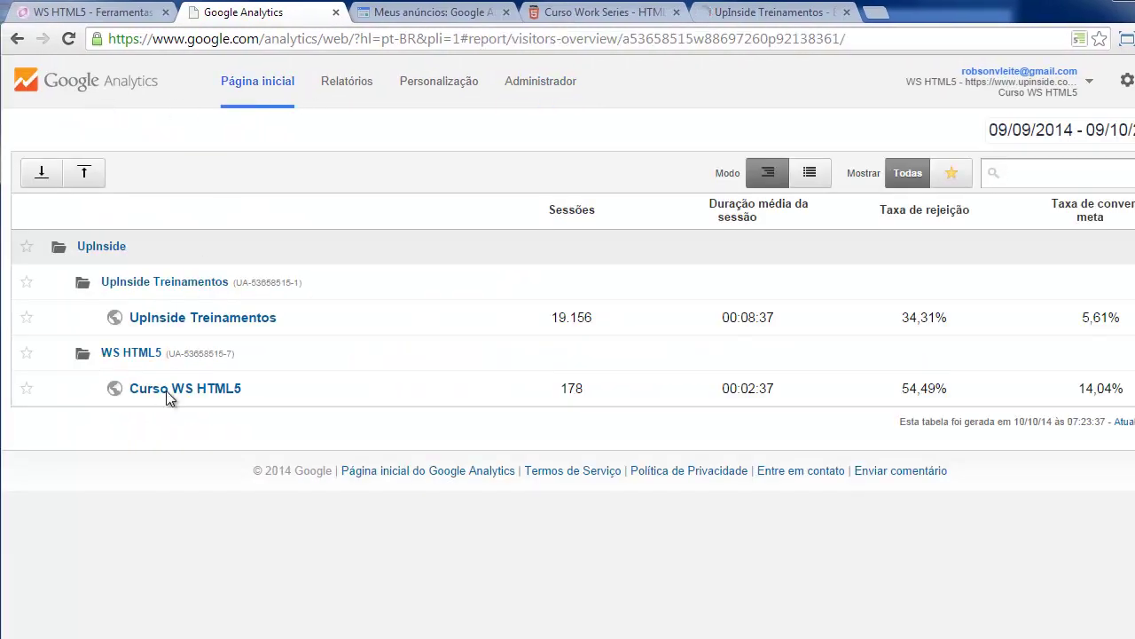
click(168, 390)
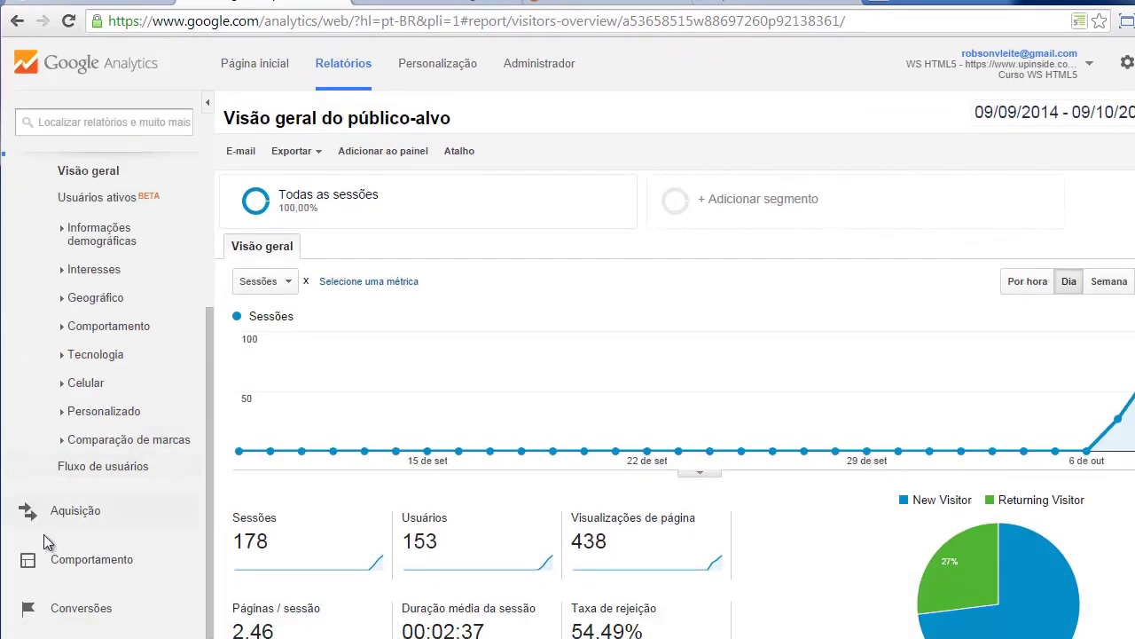
scroll(213, 483, down, 3)
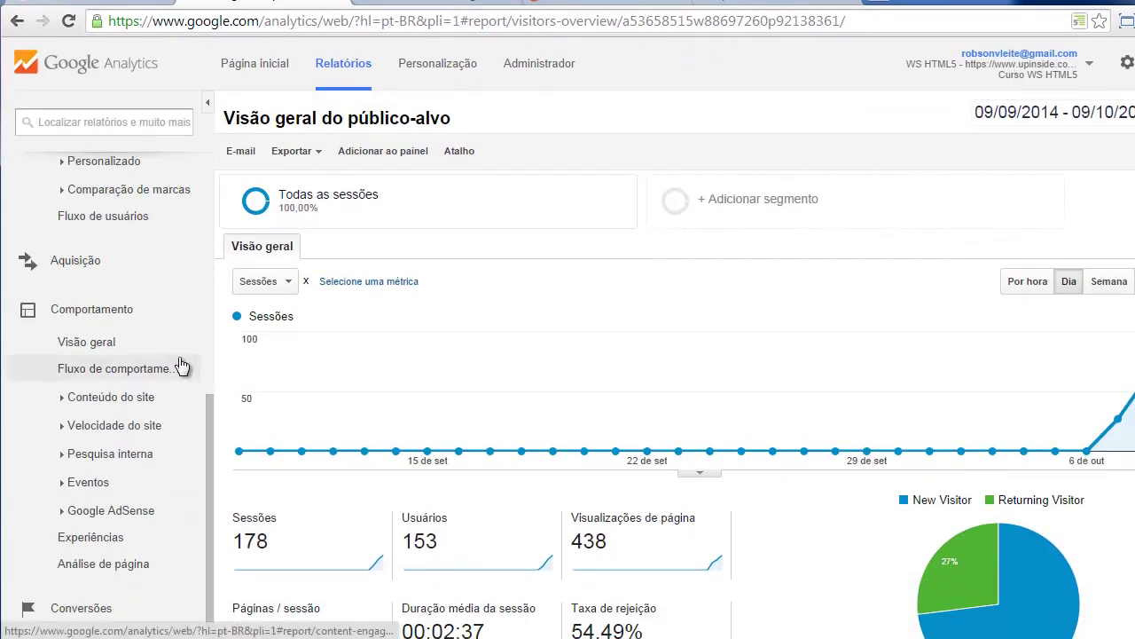
click(97, 515)
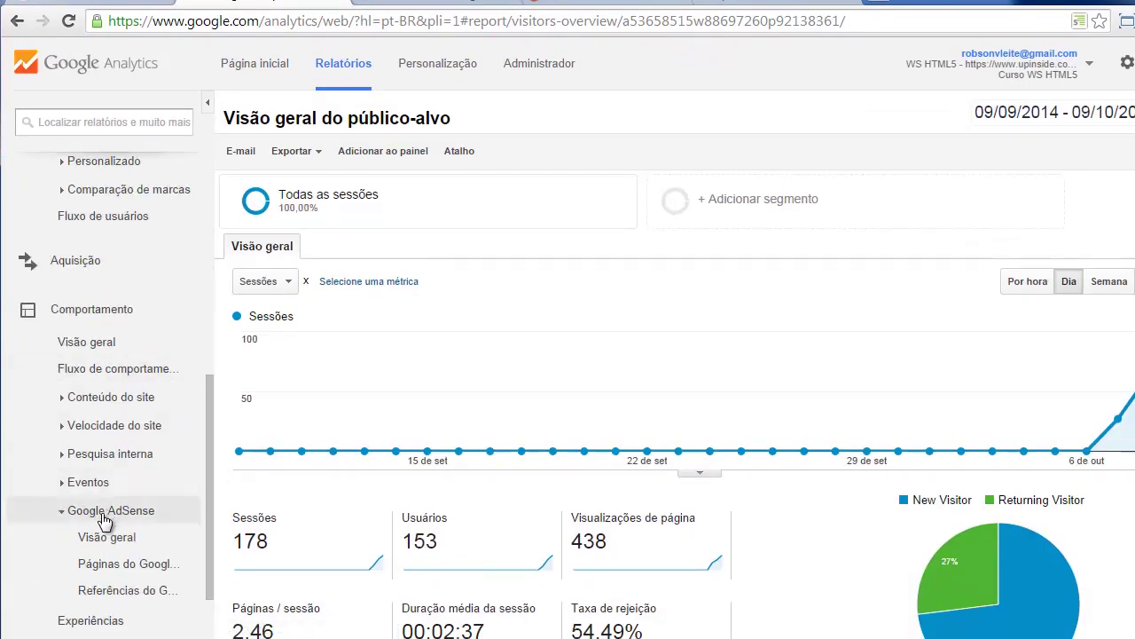
click(97, 539)
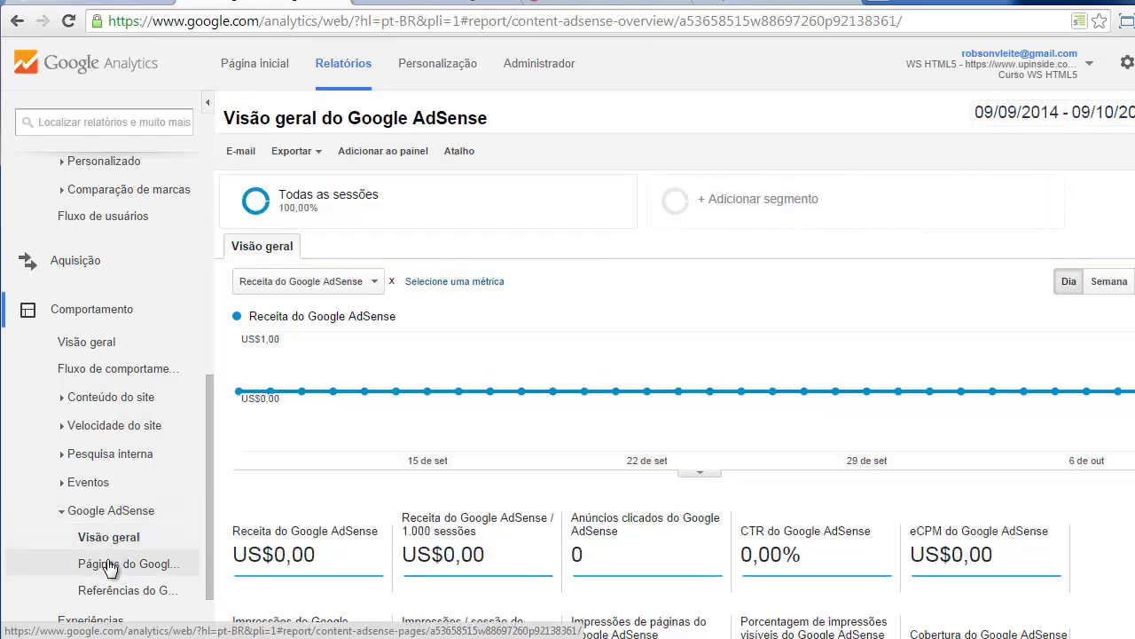
Examine the AdSense overview report's revenue, ad clicks, CTR, eCPM and impression metrics, and its revenue breakdown by page.
scroll(578, 322, down, 1)
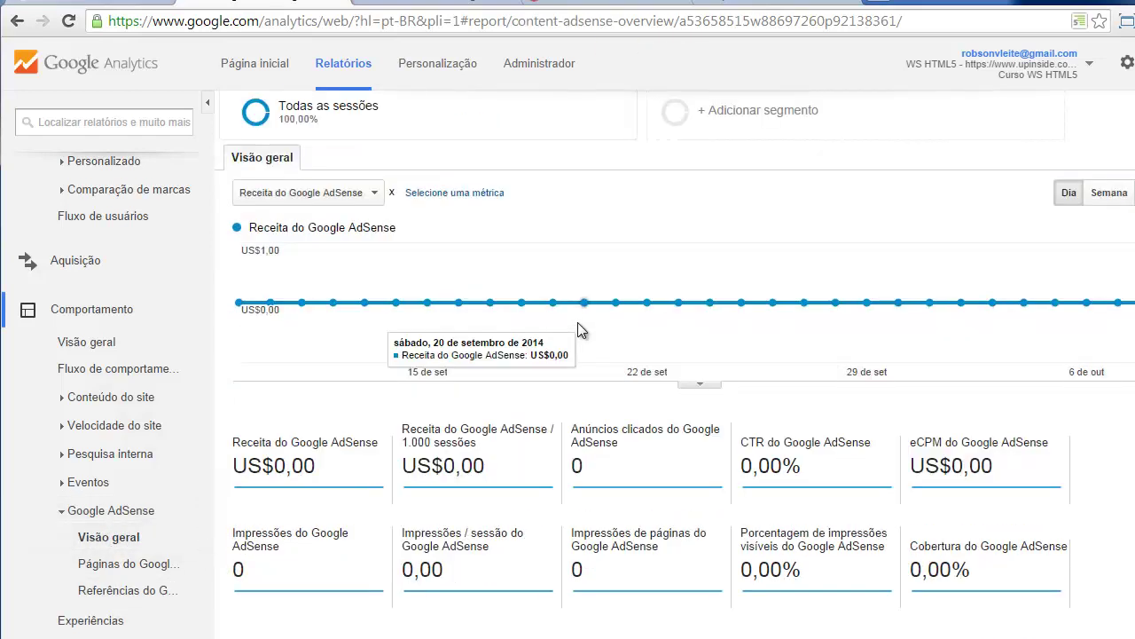
scroll(532, 306, down, 1)
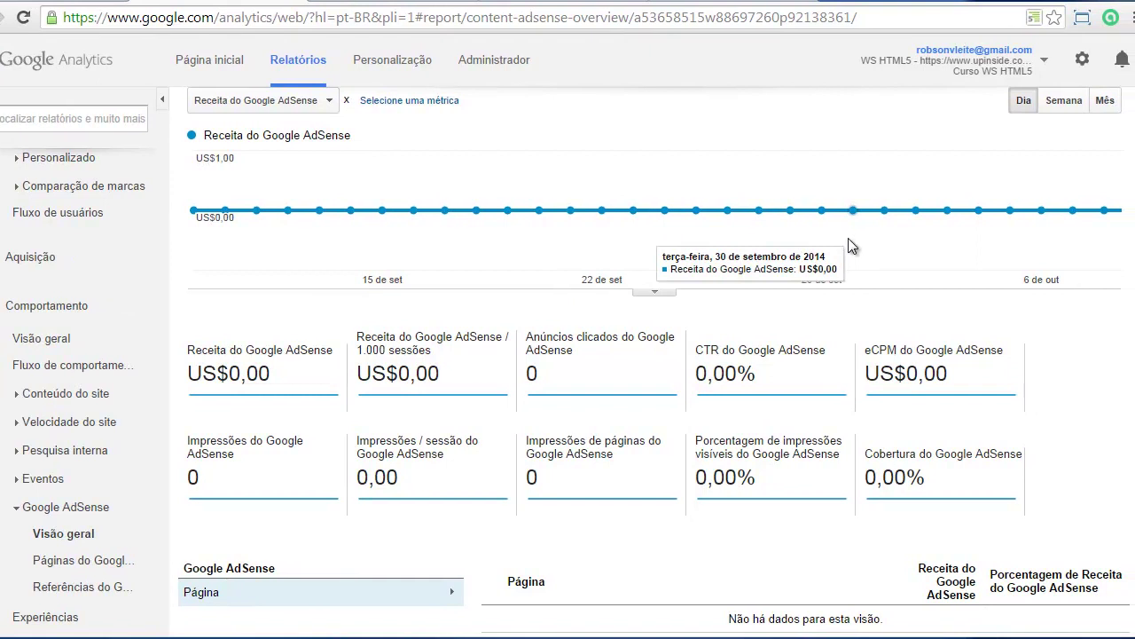
scroll(848, 238, up, 2)
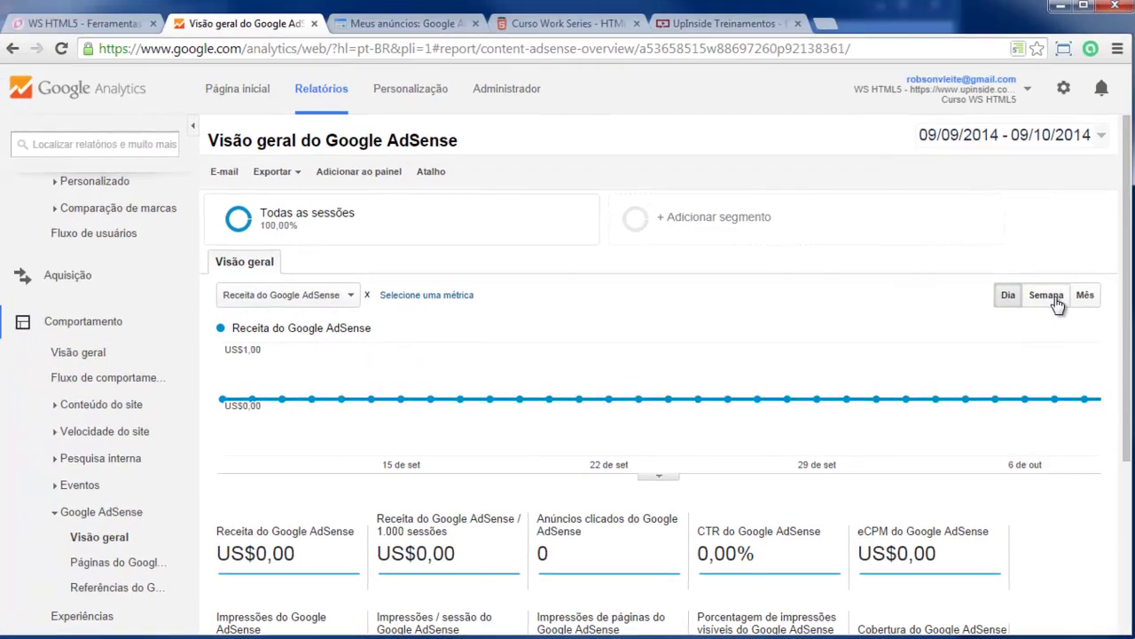
scroll(545, 499, down, 3)
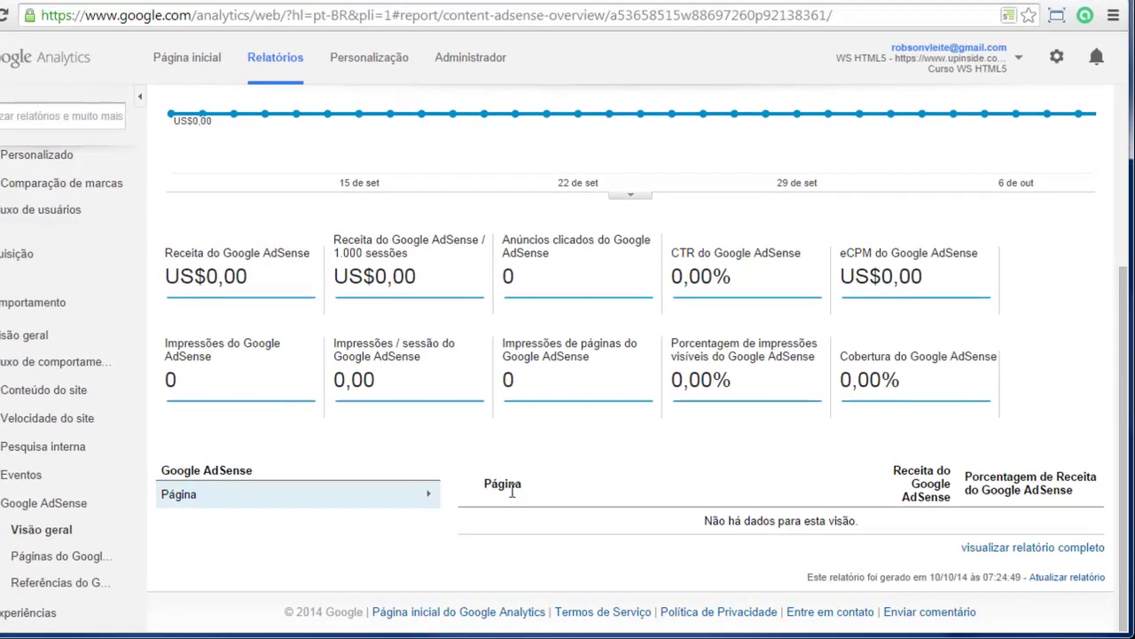
drag(899, 470, 1078, 490)
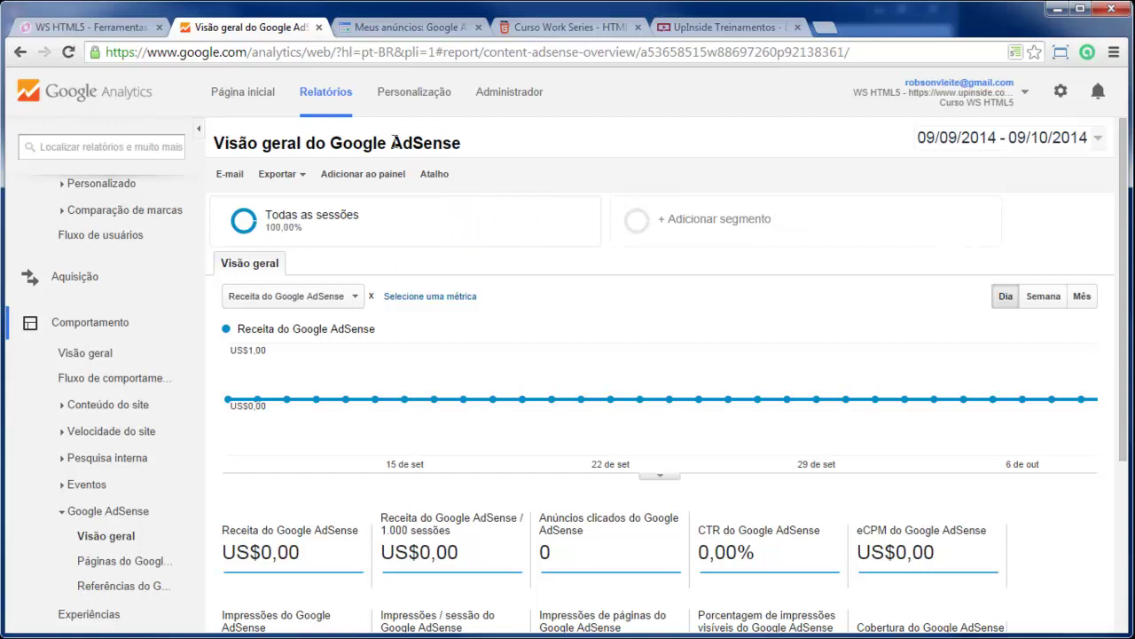
drag(392, 143, 490, 140)
Return to the Analytics account list, then close the AdSense, Google Analytics and UpInside Treinamentos pages, keeping the Curso Work Series site open.
click(242, 94)
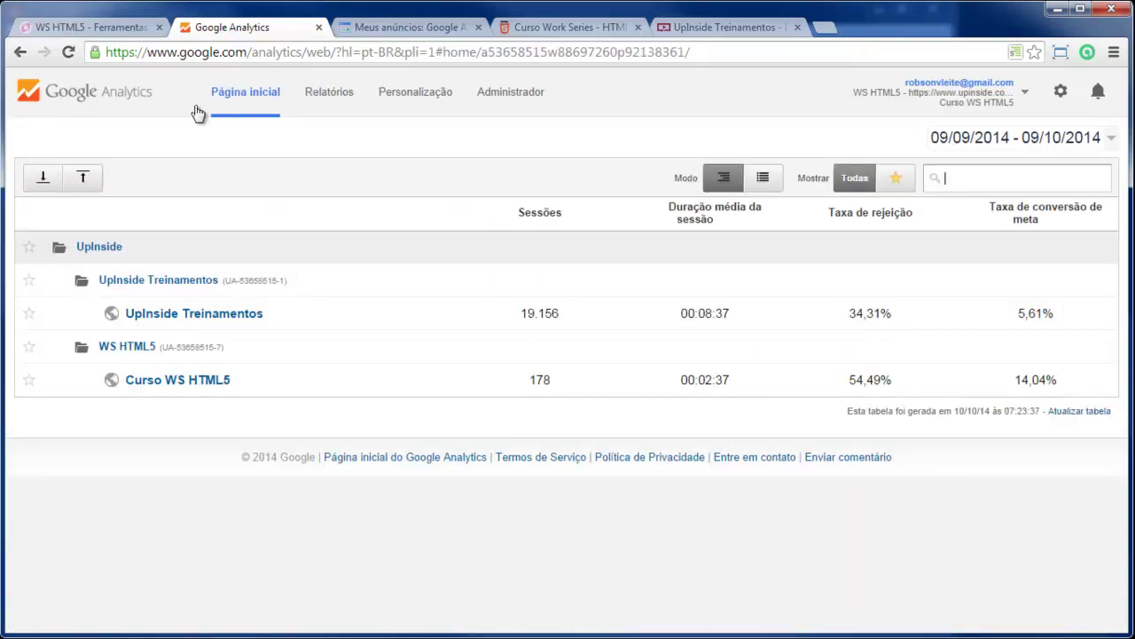
click(435, 32)
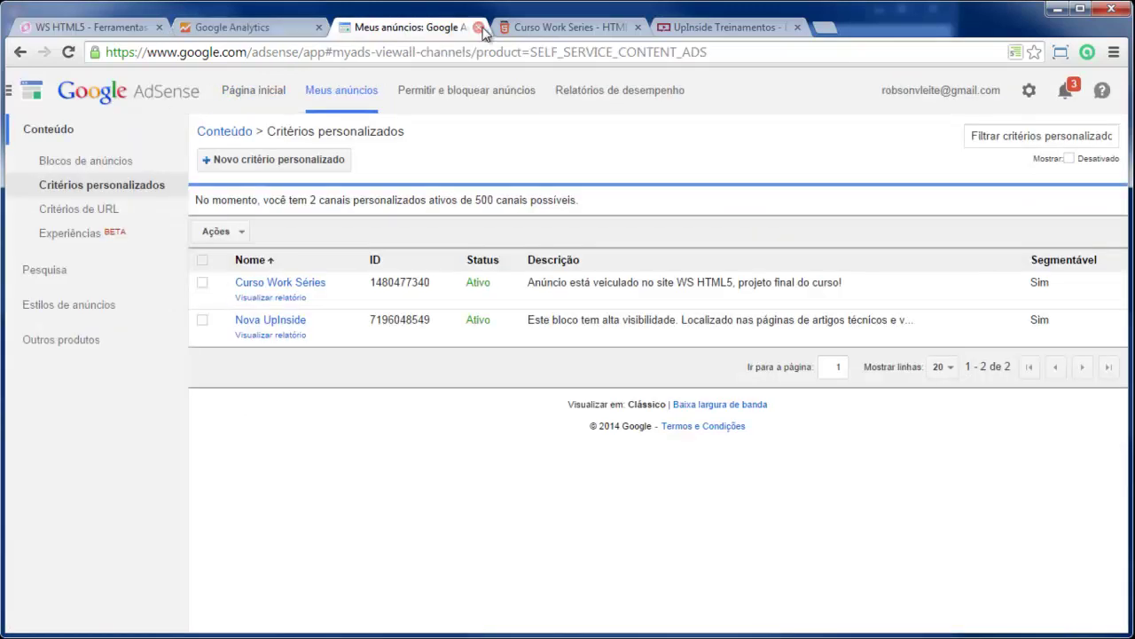
click(479, 27)
click(318, 27)
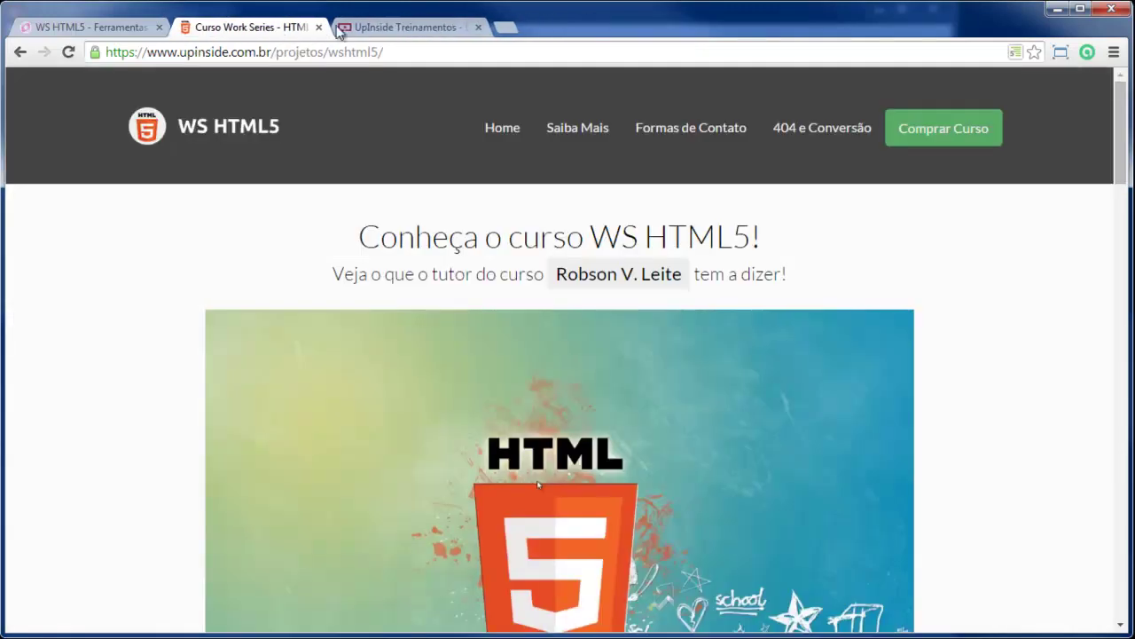
click(451, 28)
click(478, 27)
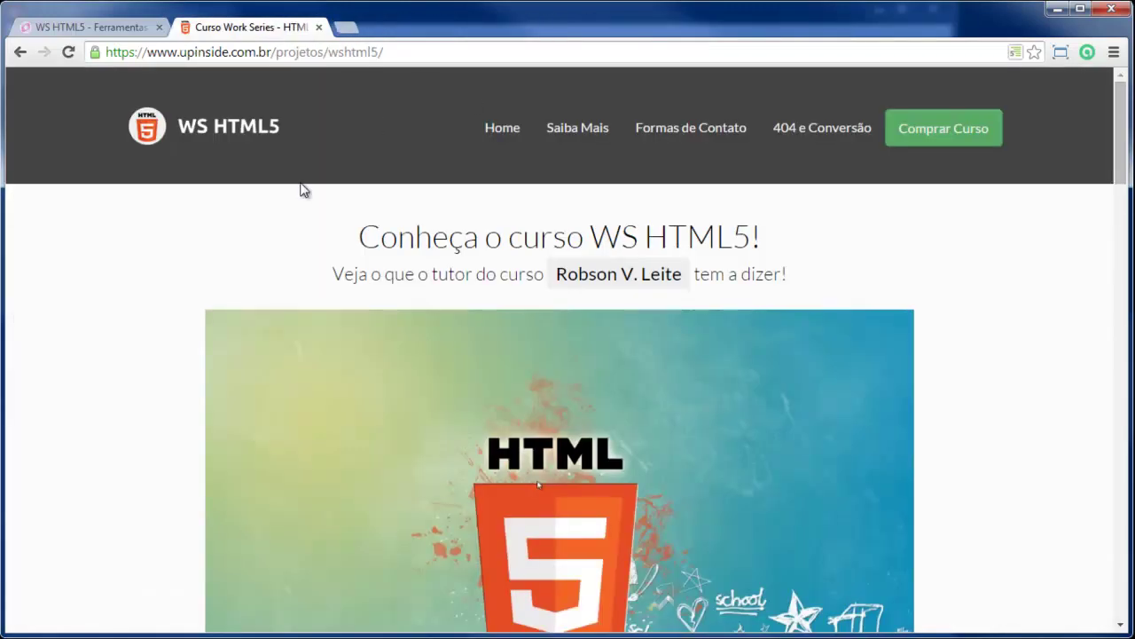